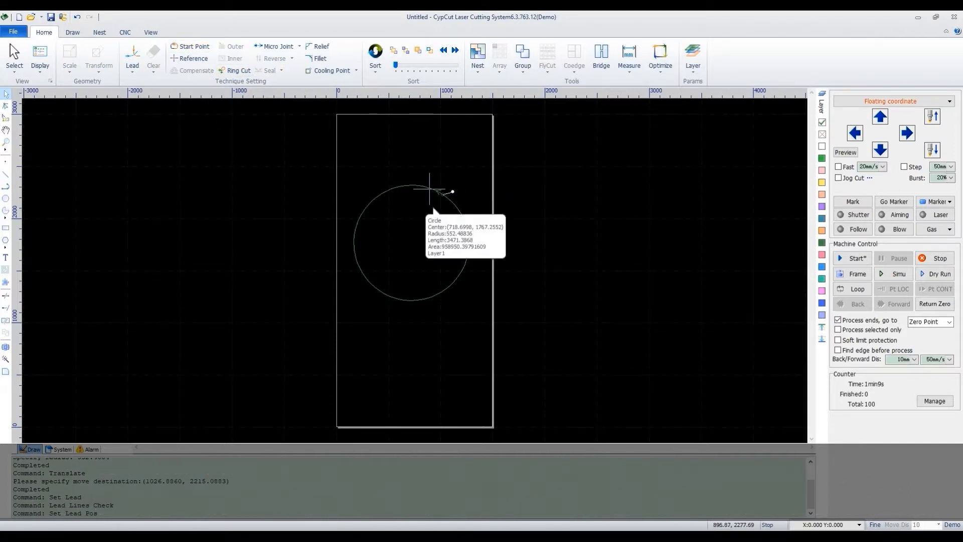
# - Try lead starts around the circle, ending with an inner lead from centre to upper-left edge
pyautogui.click(393, 190)
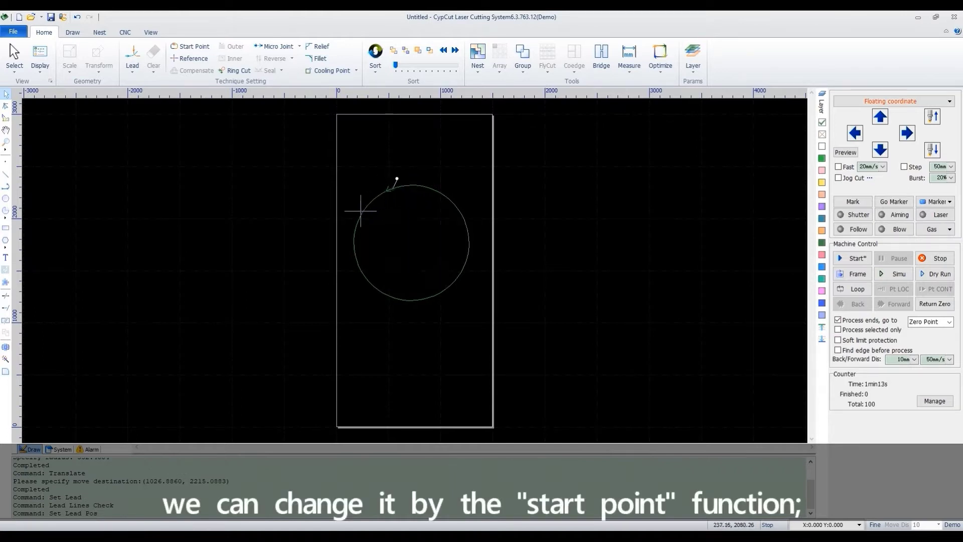
pyautogui.click(361, 210)
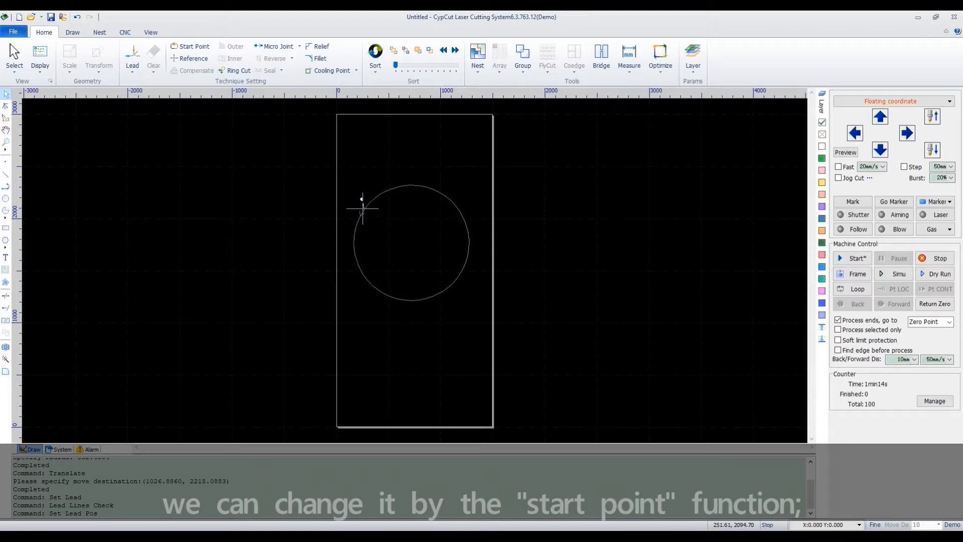
pyautogui.click(356, 260)
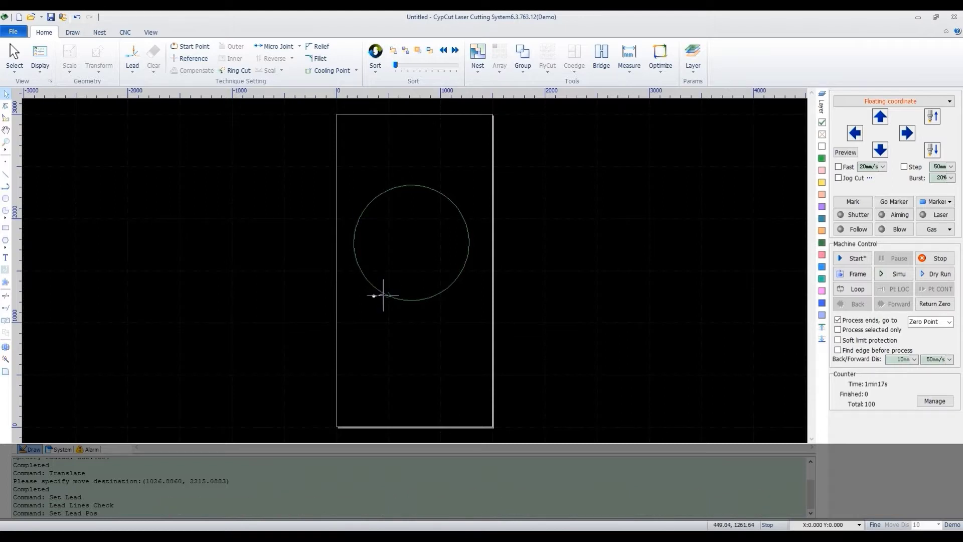
pyautogui.click(428, 302)
pyautogui.click(462, 272)
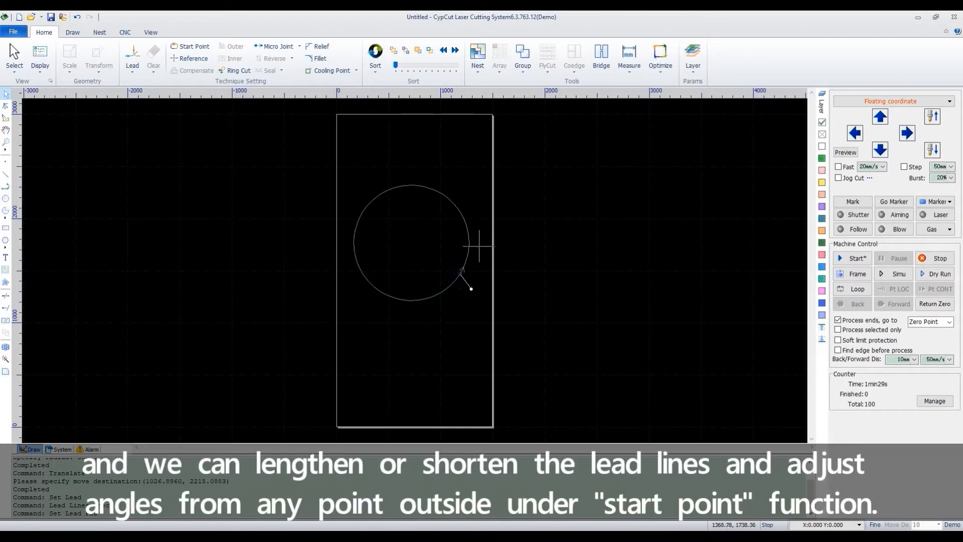
pyautogui.click(471, 166)
pyautogui.click(445, 196)
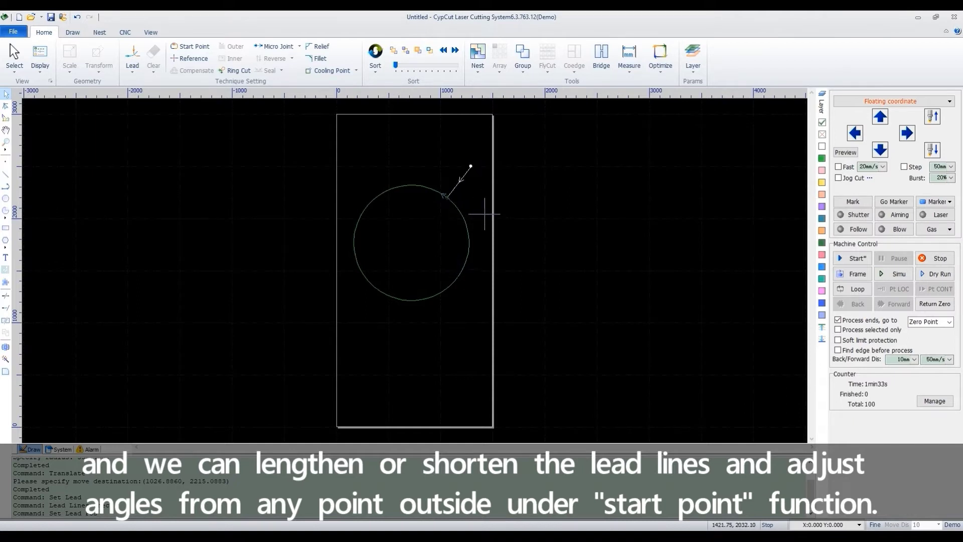
pyautogui.click(459, 209)
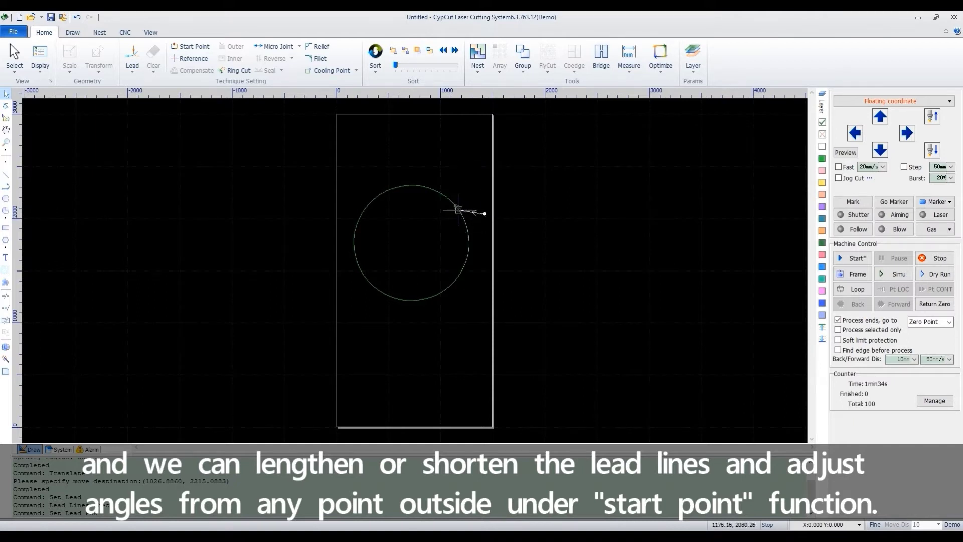
pyautogui.click(385, 163)
pyautogui.click(413, 184)
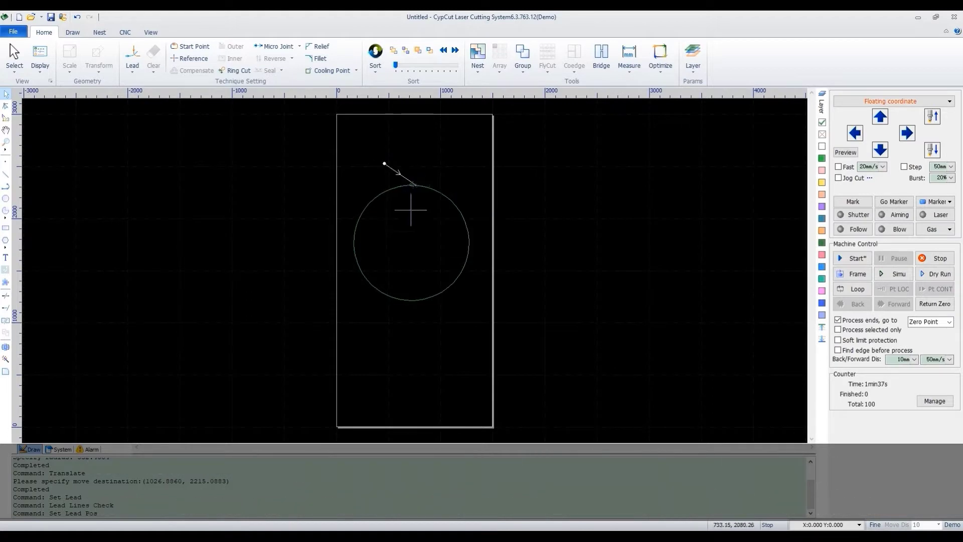
pyautogui.click(409, 245)
pyautogui.click(381, 195)
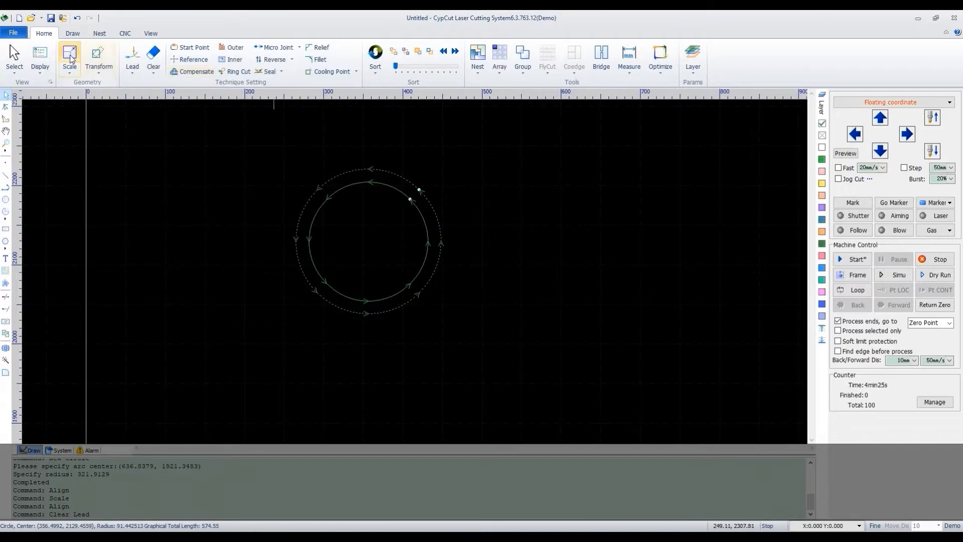
# - Resize the outer circle to 200 mm, leaving the inner circle unchanged
pyautogui.click(69, 56)
pyautogui.moveTo(399, 192); pyautogui.dragTo(507, 193)
pyautogui.write('1')
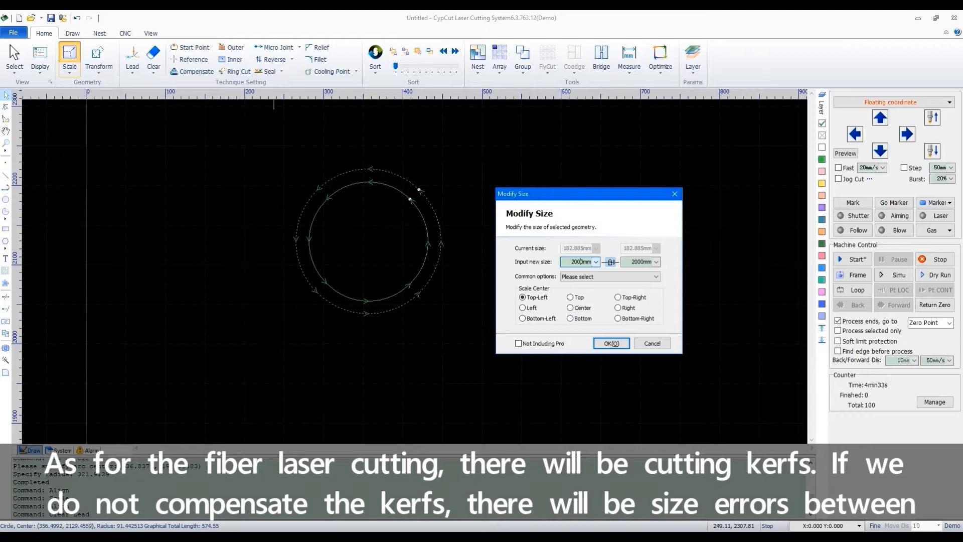
pyautogui.press('Return')
pyautogui.click(430, 251)
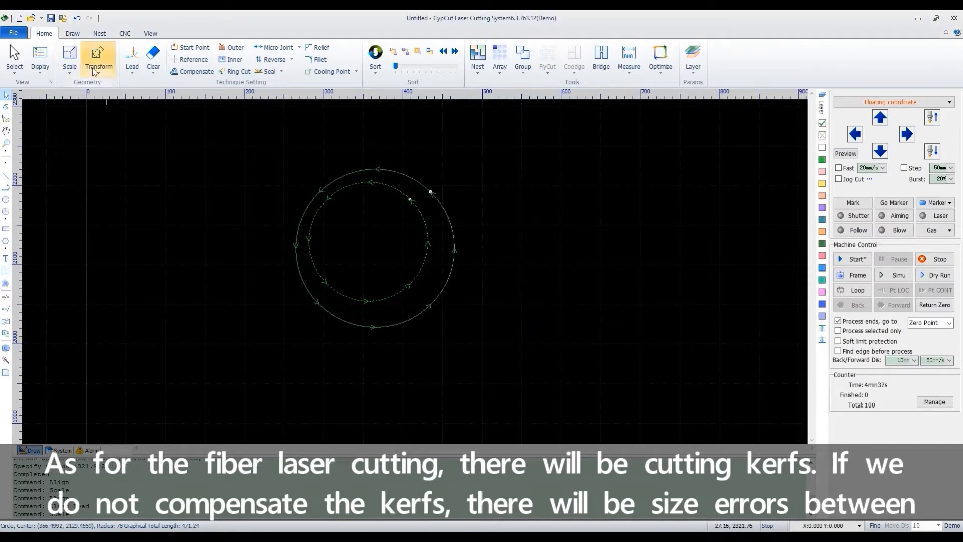
pyautogui.click(70, 55)
pyautogui.click(503, 343)
# - Add lead lines to both circles and acknowledge the lead check result
pyautogui.moveTo(507, 365); pyautogui.dragTo(233, 147)
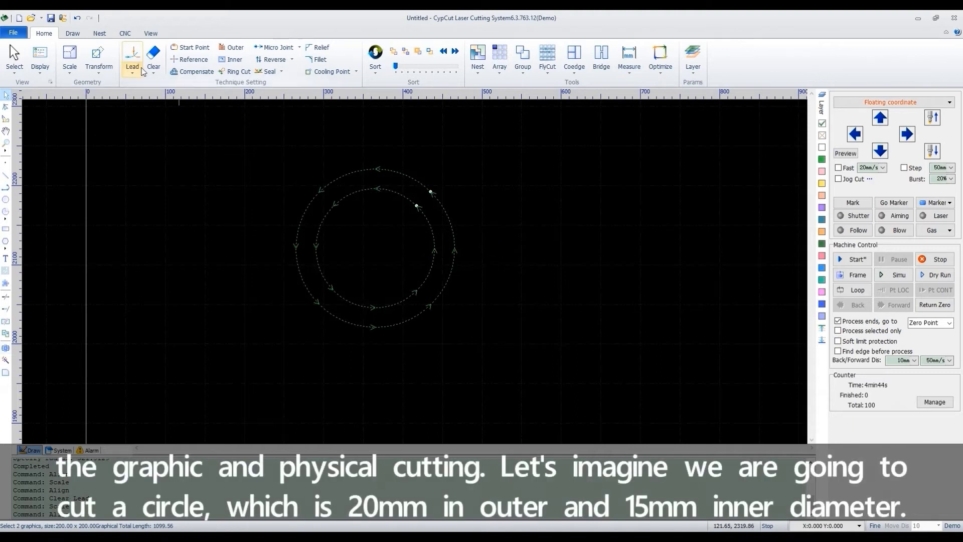
pyautogui.click(132, 55)
pyautogui.click(525, 420)
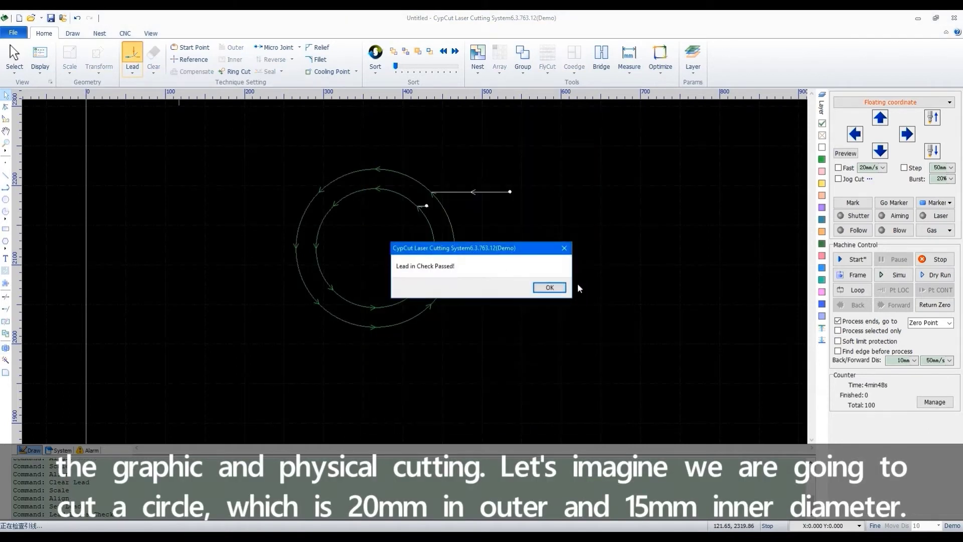
pyautogui.click(550, 289)
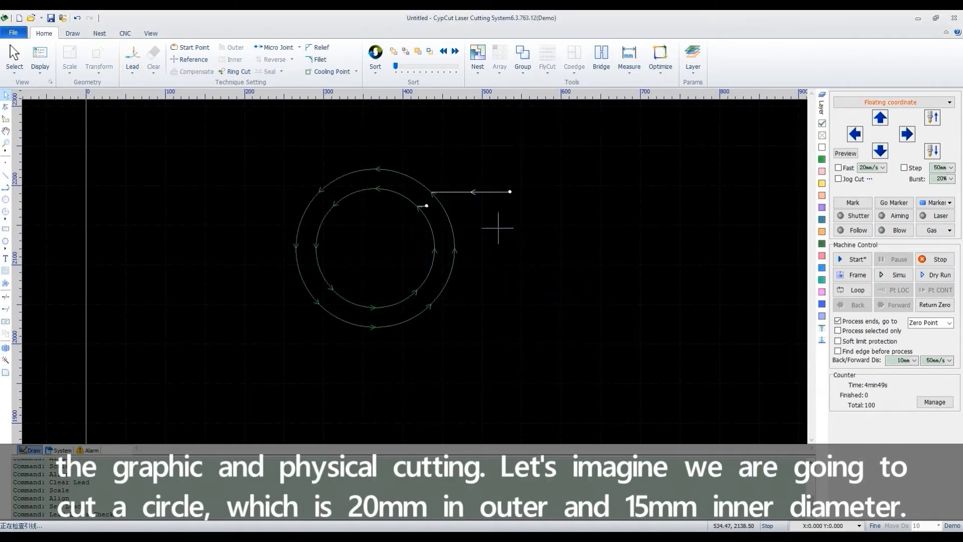
# - Move the inner circle's lead start to inside the circle, then select both circles
pyautogui.click(434, 236)
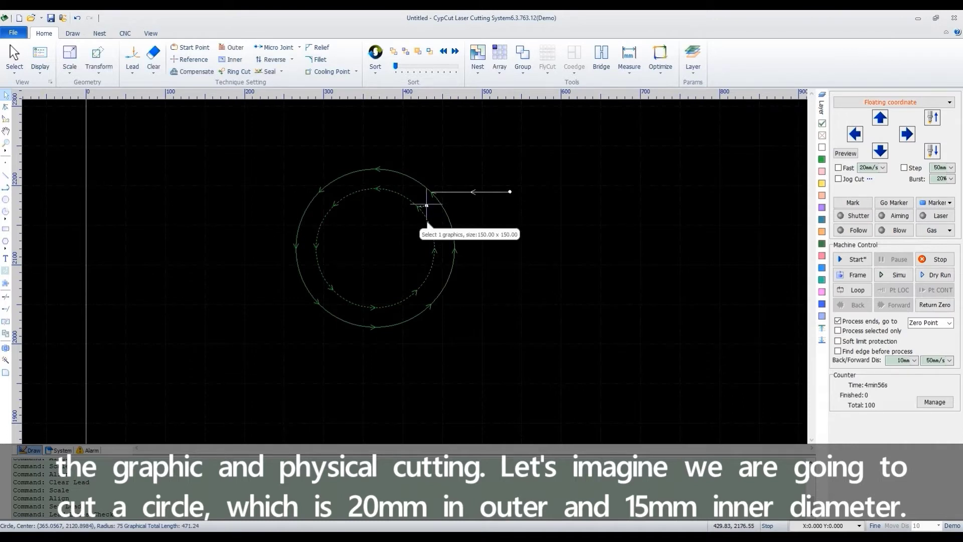
pyautogui.click(191, 47)
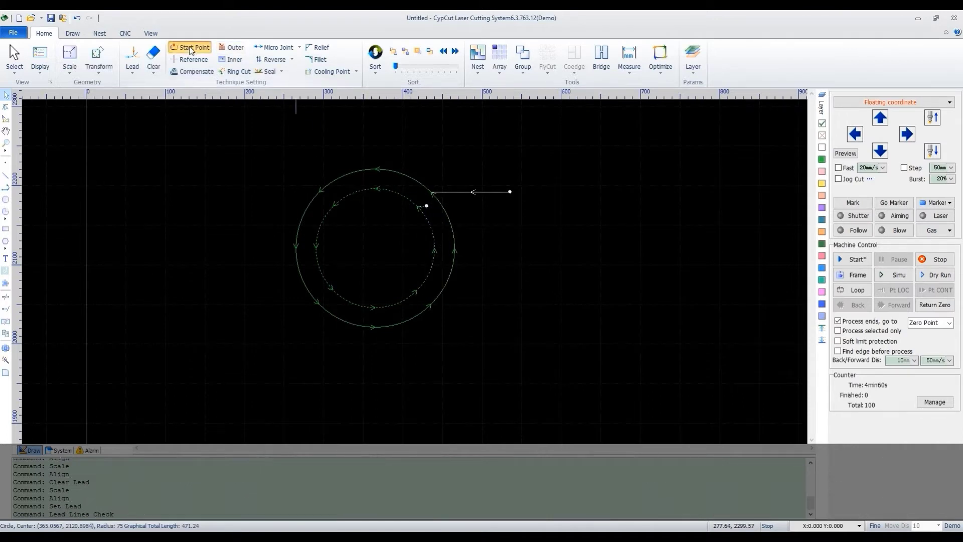
pyautogui.click(406, 242)
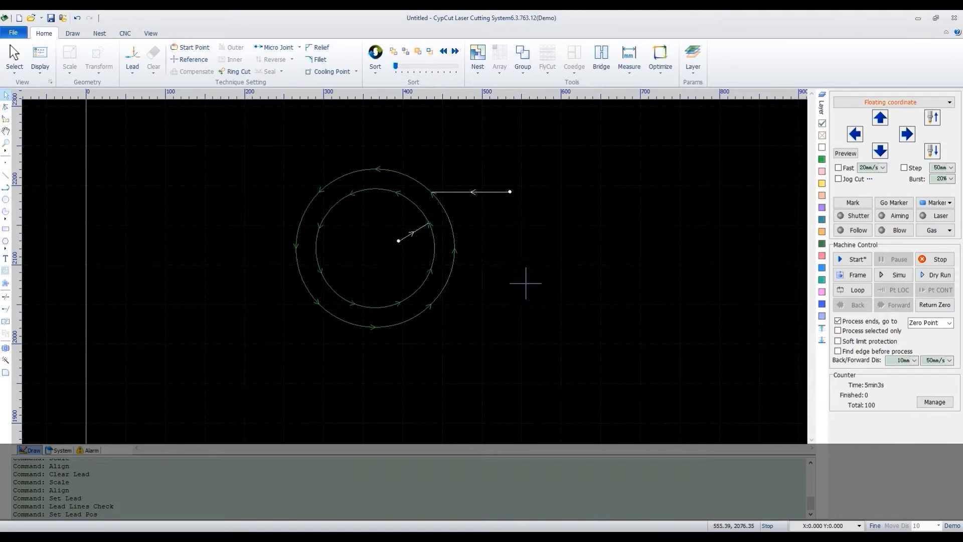
pyautogui.scroll(-3, 516, 278)
pyautogui.scroll(3, 516, 276)
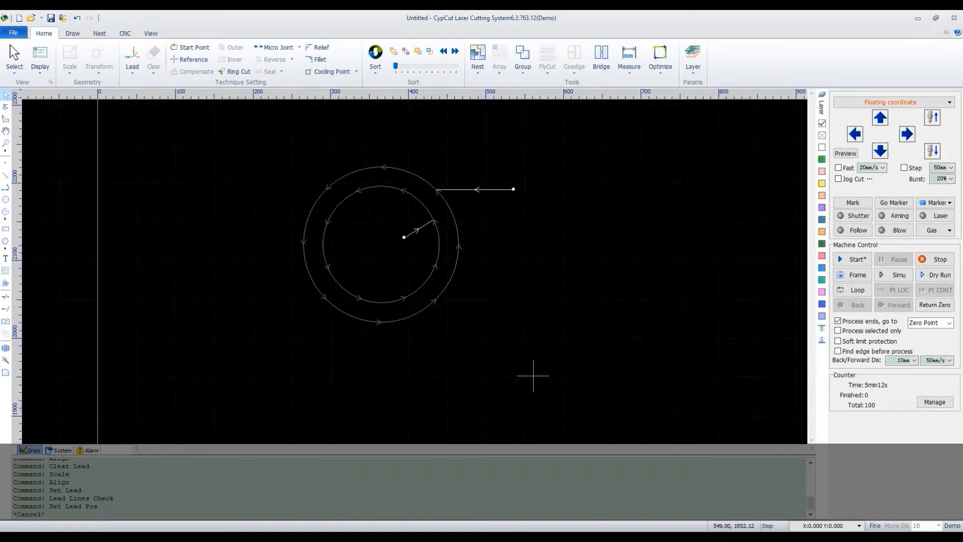
pyautogui.moveTo(537, 383); pyautogui.dragTo(271, 148)
# - Compensate both circles by 0.1 mm, inner shrink and outer expand, then zoom to inspect
pyautogui.click(203, 73)
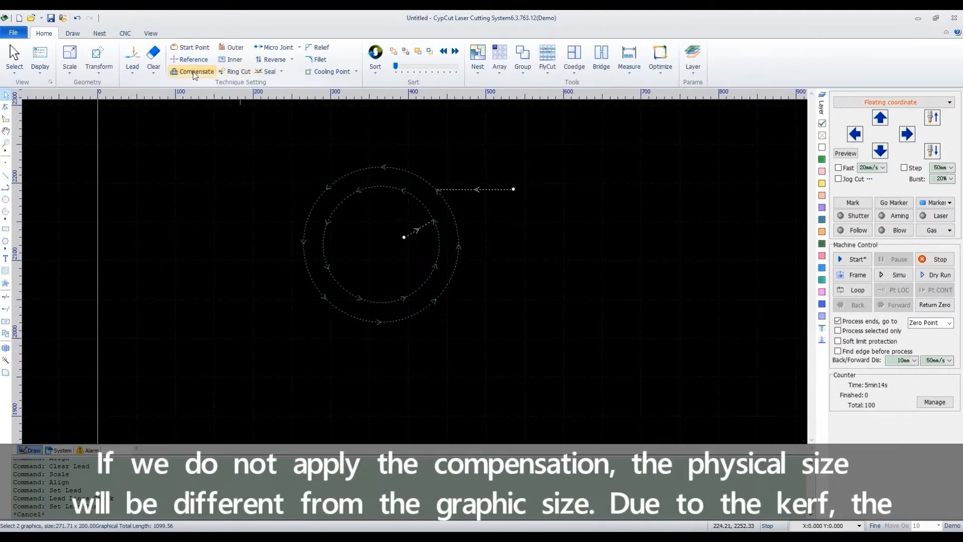
pyautogui.moveTo(461, 171); pyautogui.dragTo(616, 154)
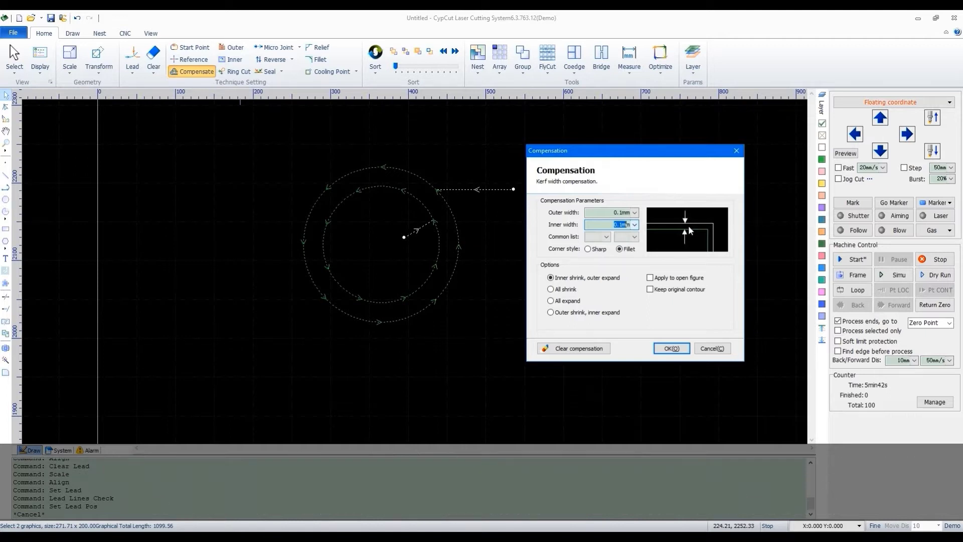
pyautogui.click(674, 348)
pyautogui.scroll(10, 458, 243)
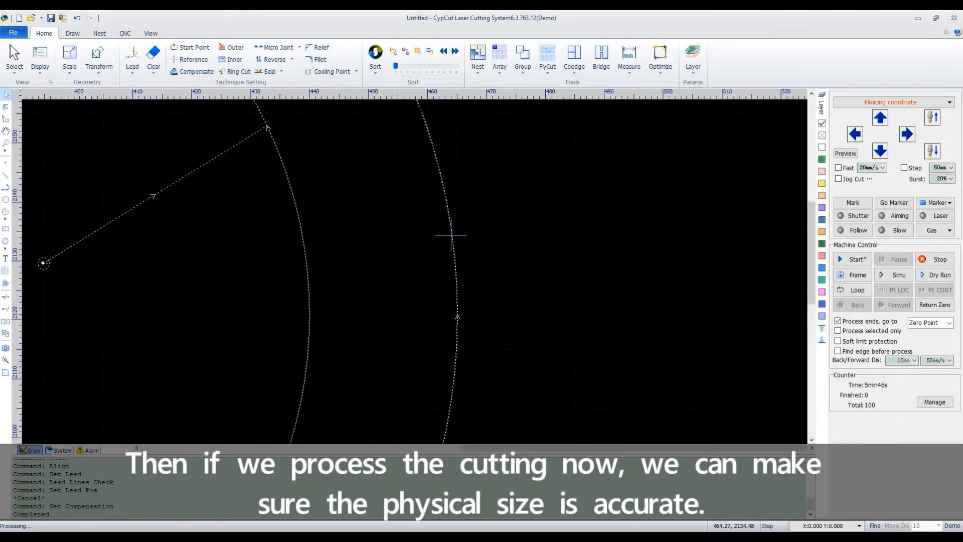
pyautogui.scroll(3, 451, 239)
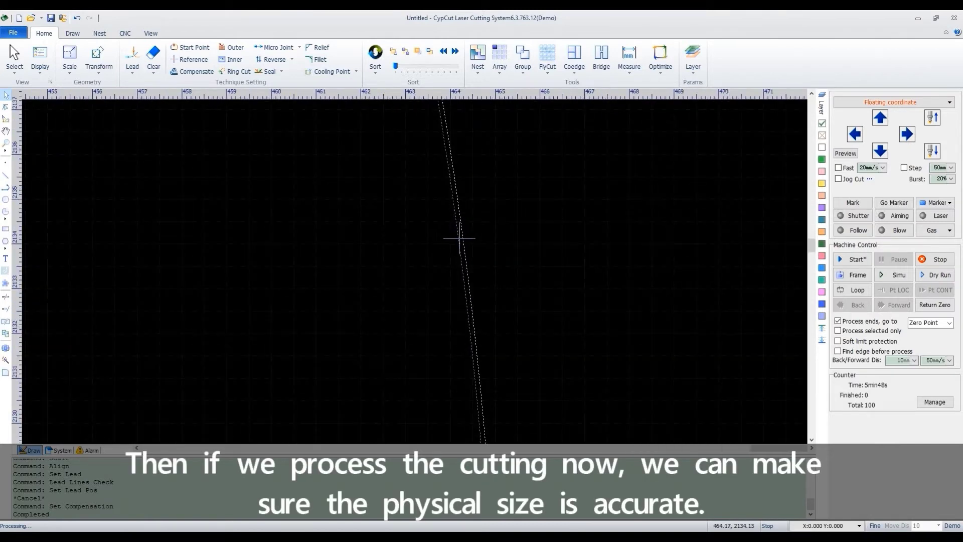
pyautogui.scroll(-4, 459, 238)
pyautogui.scroll(5, 459, 238)
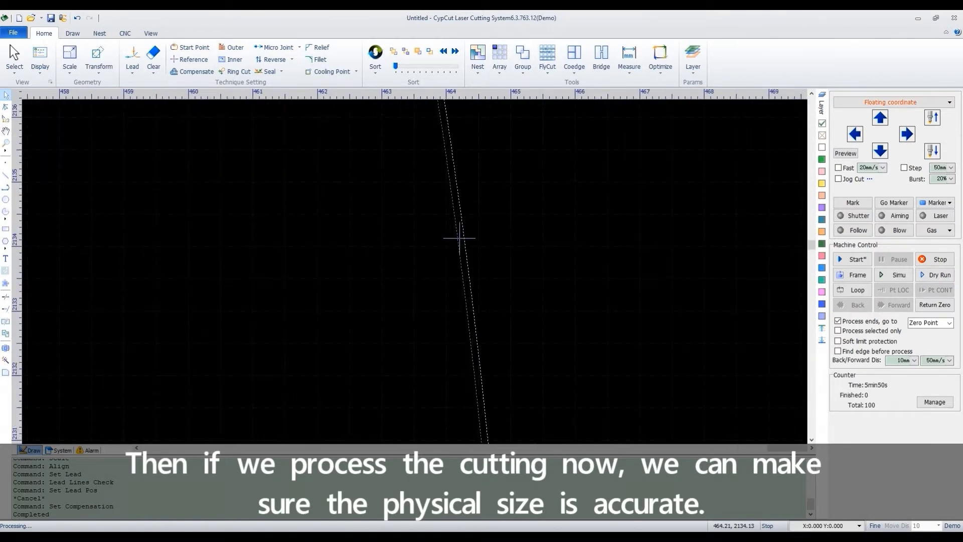
pyautogui.scroll(-5, 458, 237)
pyautogui.scroll(4, 338, 287)
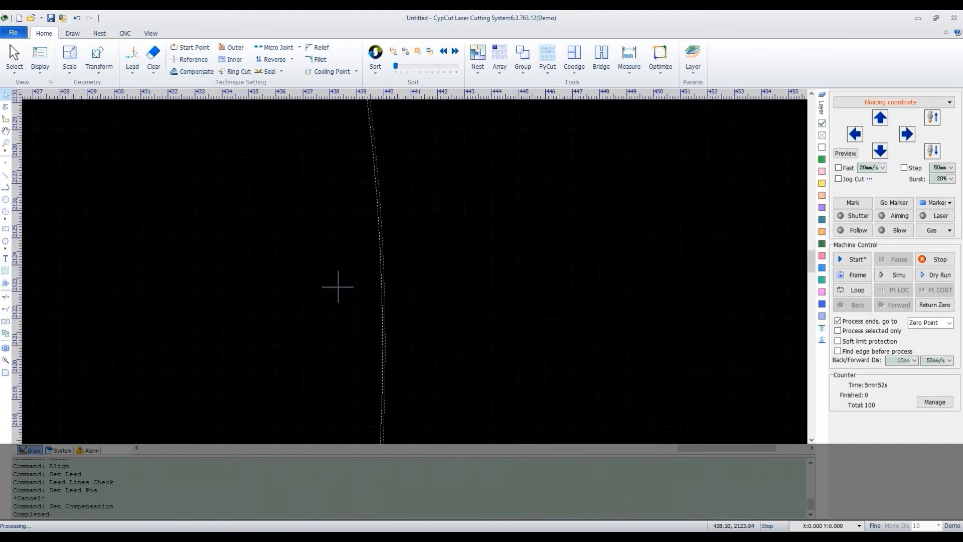
pyautogui.scroll(-5, 396, 282)
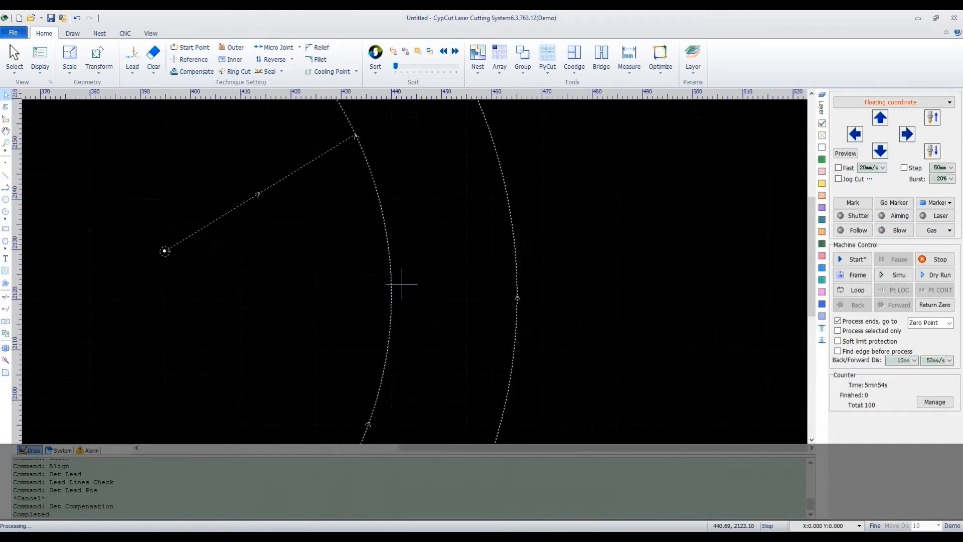
pyautogui.scroll(4, 519, 284)
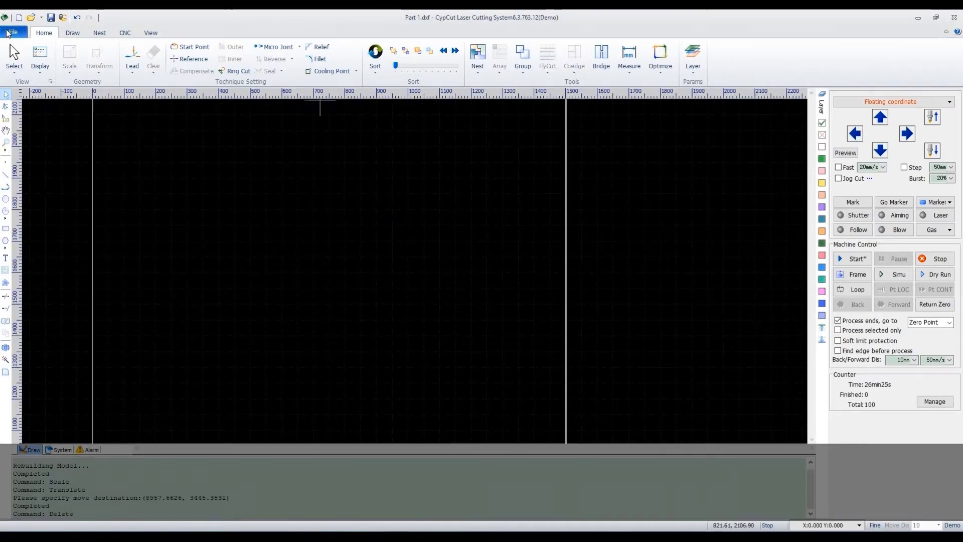
# - Import the Part 1 DXF drawing onto the canvas
pyautogui.click(11, 32)
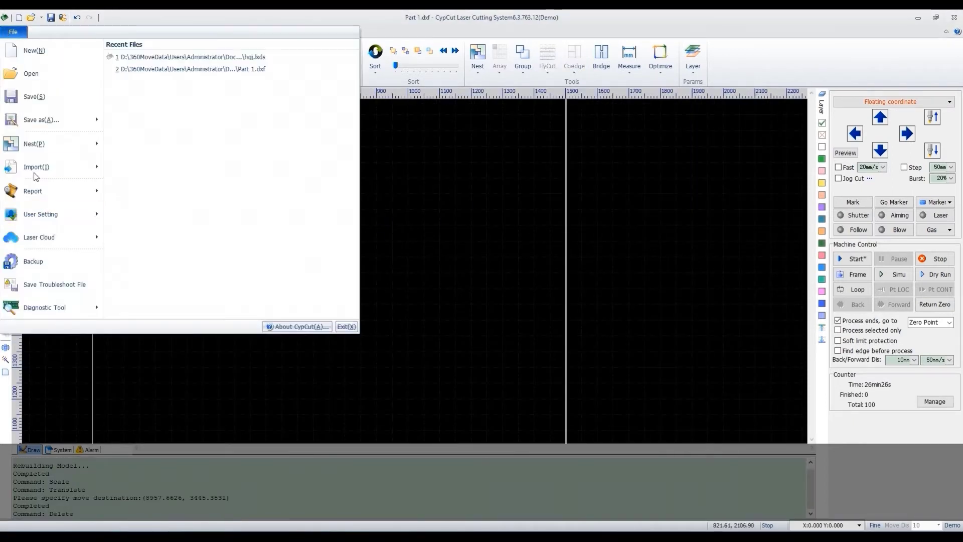
pyautogui.moveTo(30, 164)
pyautogui.click(190, 133)
pyautogui.click(410, 266)
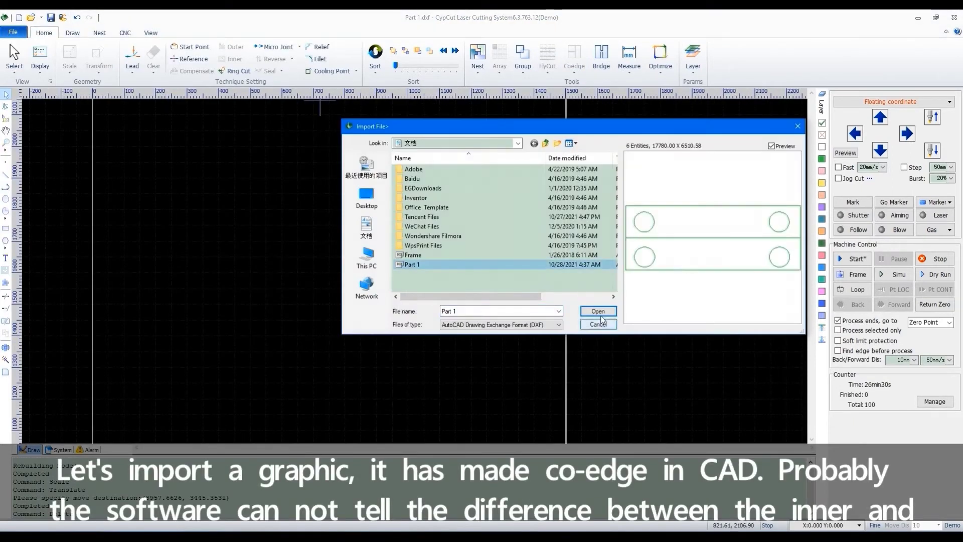
pyautogui.click(598, 311)
# - Scale all of Part 1 to 700 wide and bring up the Lead Line settings
pyautogui.hotkey('ctrl', 'a')
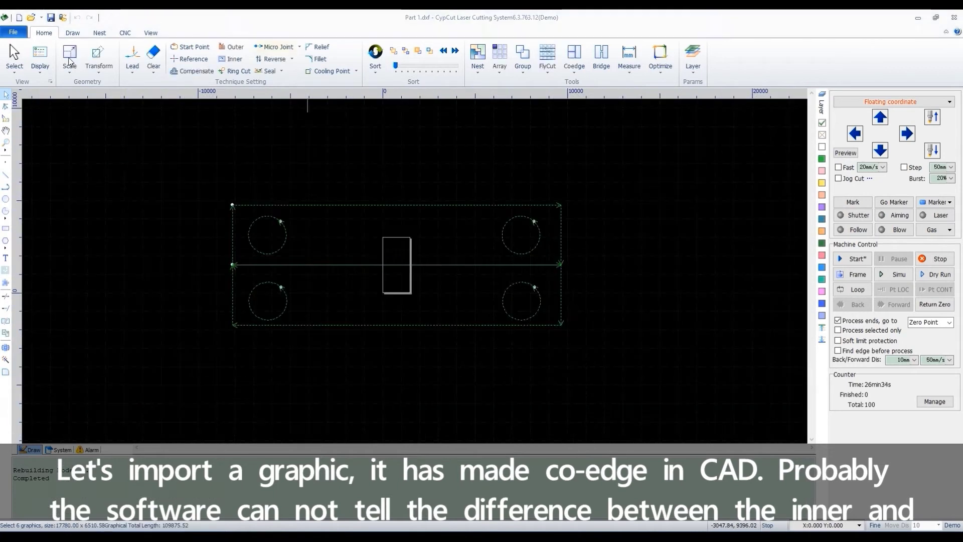
pyautogui.click(69, 58)
pyautogui.write('700')
pyautogui.click(503, 342)
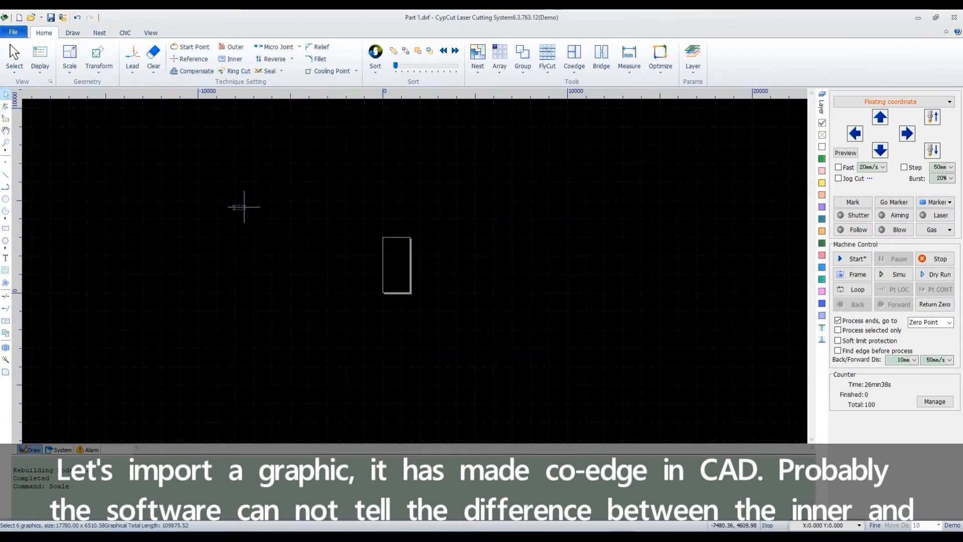
pyautogui.click(133, 54)
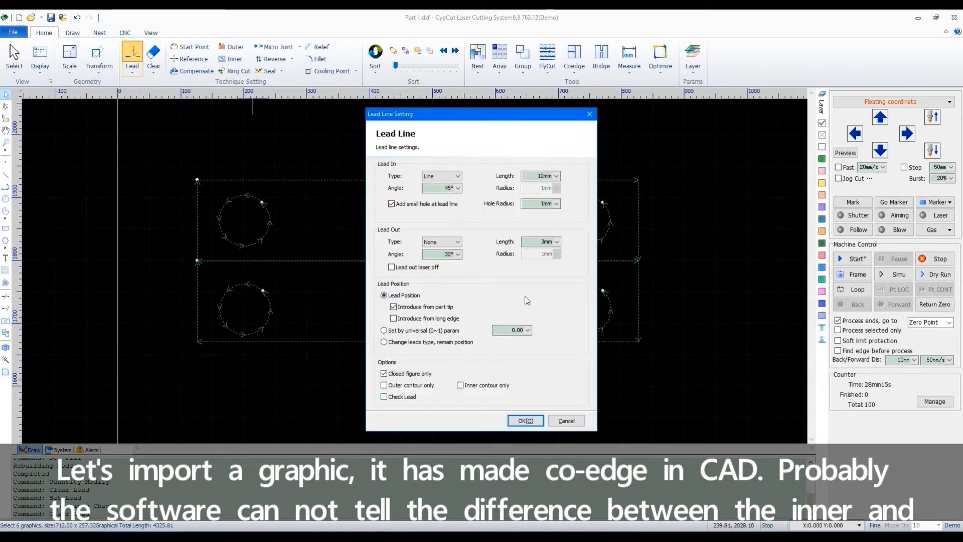
pyautogui.moveTo(477, 118); pyautogui.dragTo(590, 109)
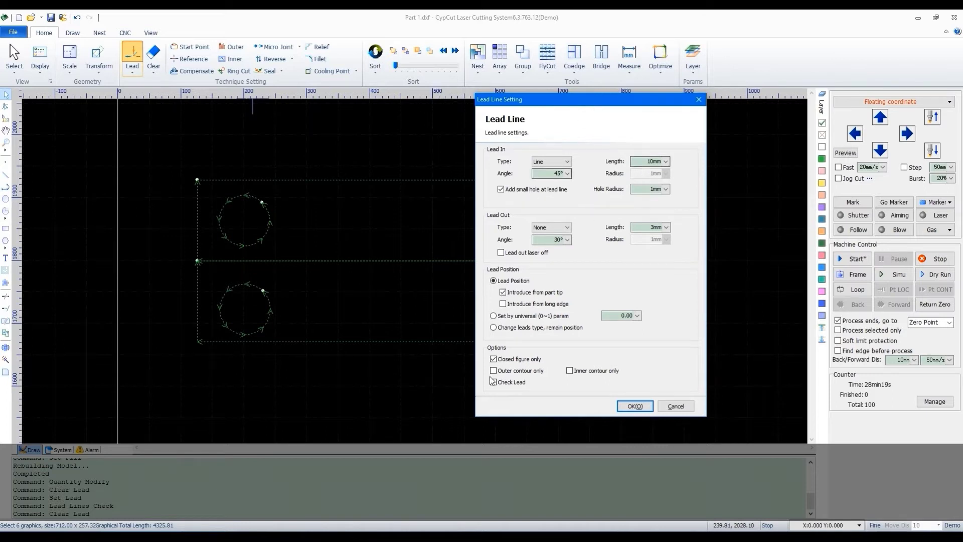
# - Apply lead lines to all of Part 1's contours
pyautogui.click(635, 407)
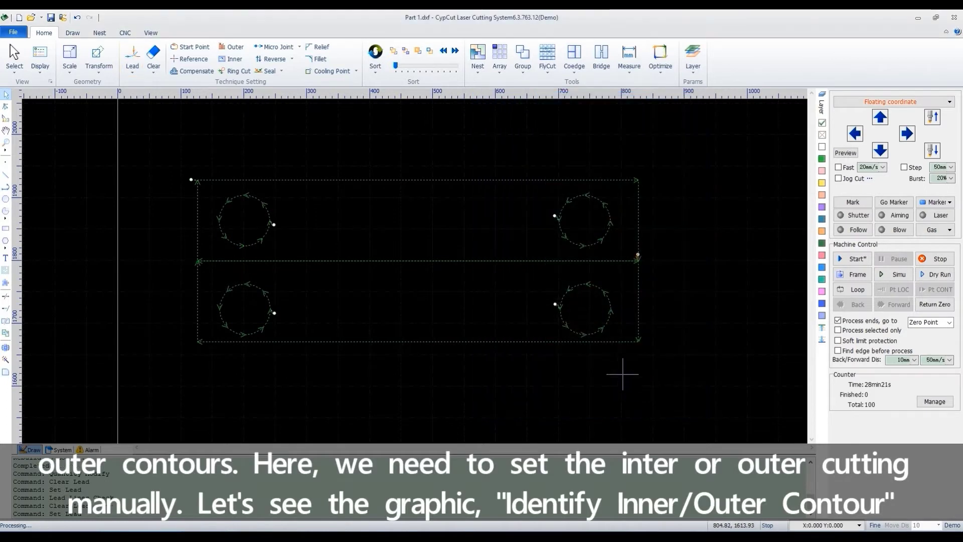
pyautogui.scroll(5, 267, 220)
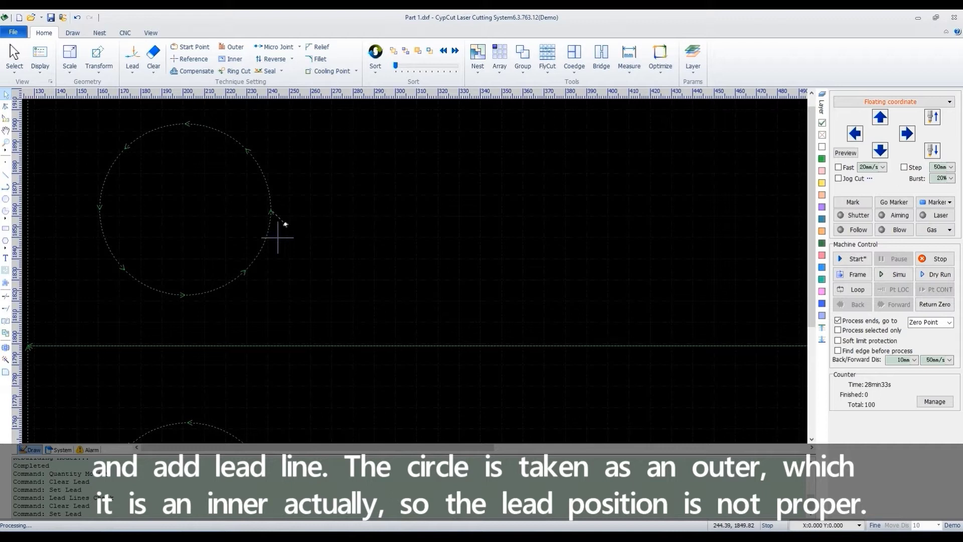
pyautogui.scroll(-3, 291, 224)
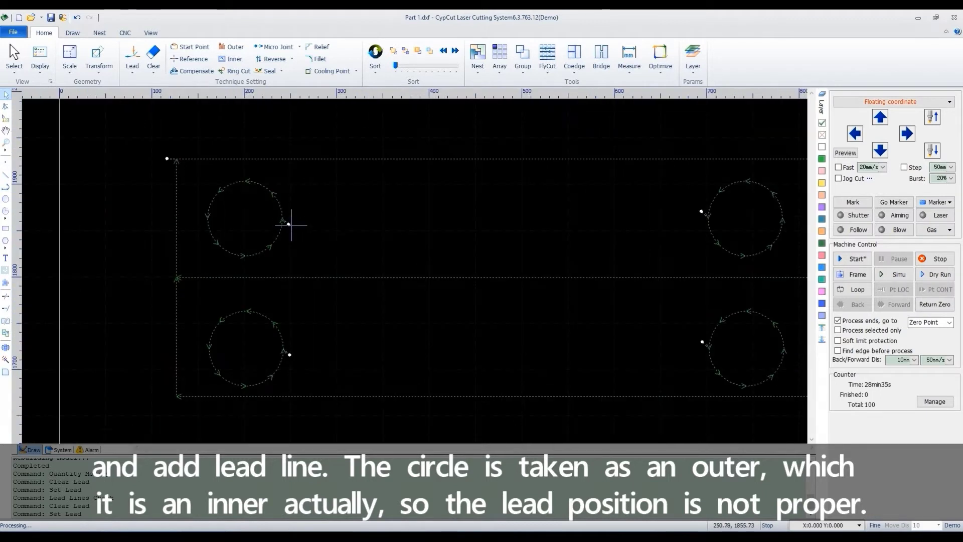
pyautogui.scroll(2, 238, 208)
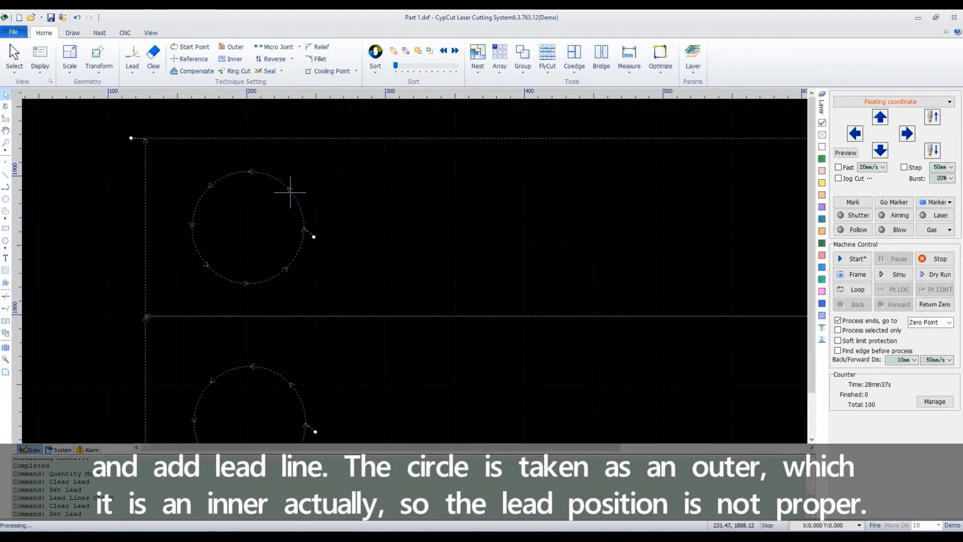
# - Toggle the top-left circular hole between outer, inner and outer contour
pyautogui.click(309, 234)
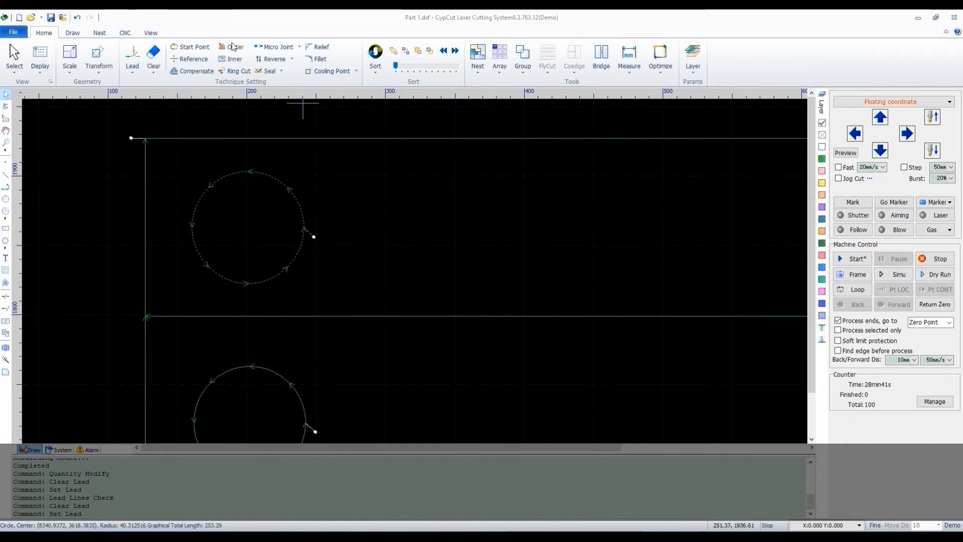
pyautogui.click(232, 51)
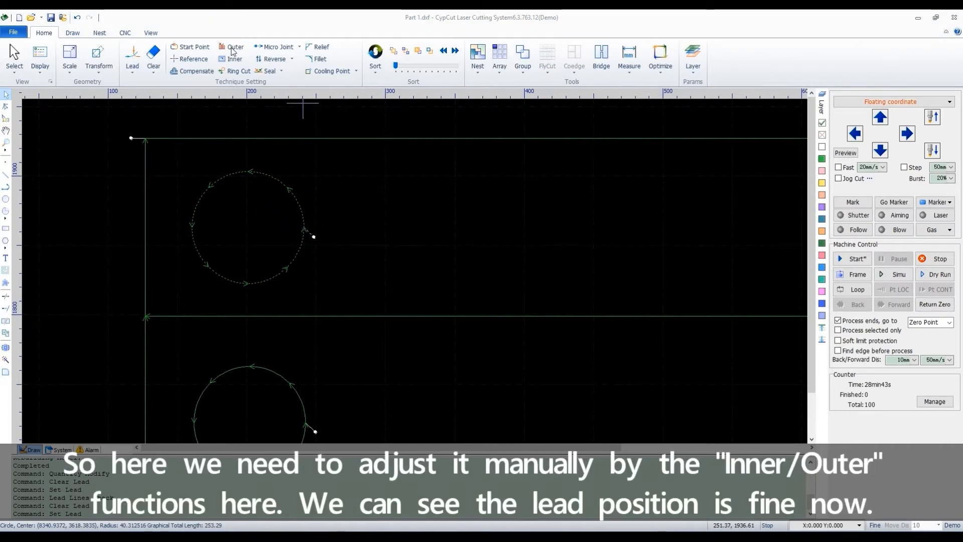
pyautogui.click(234, 59)
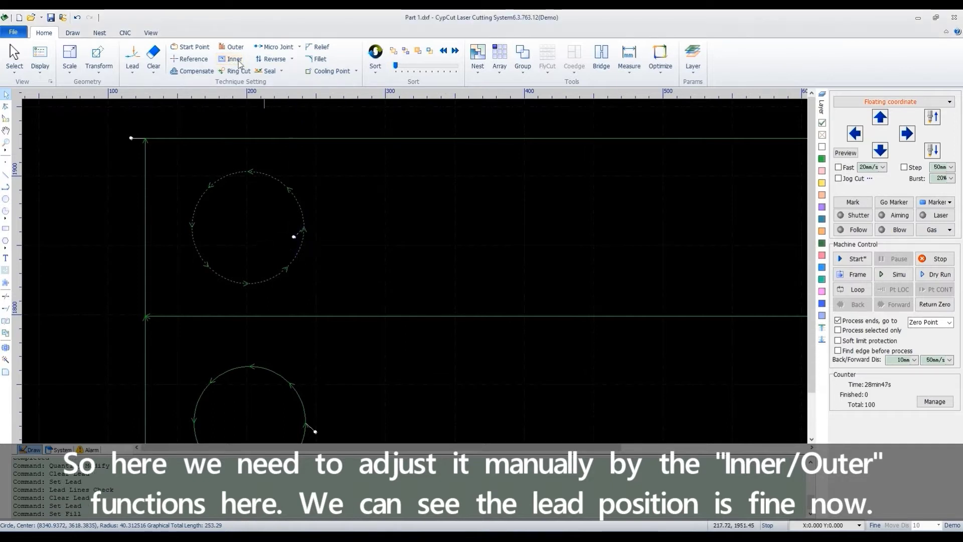
pyautogui.click(233, 46)
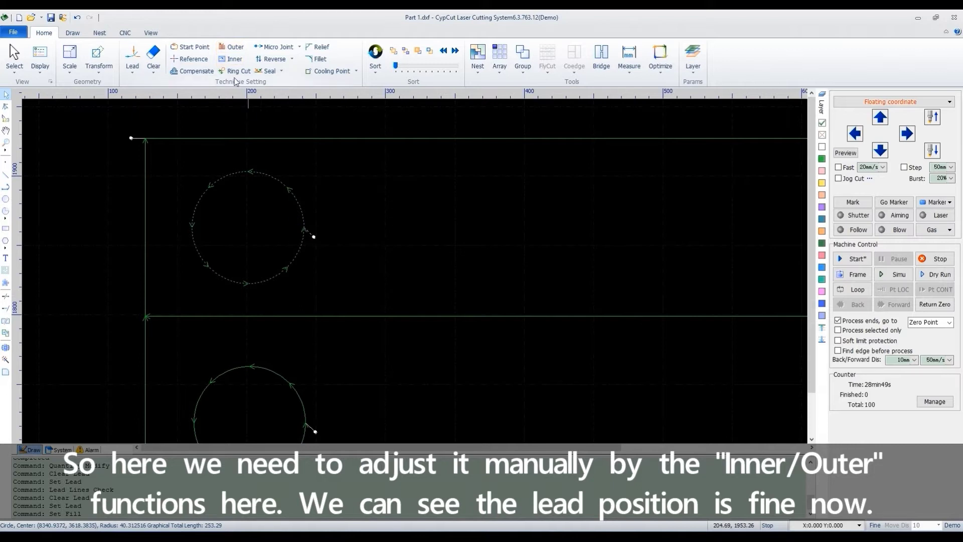
# - Set the top-left hole as an inner contour and batch-select all similar circles
pyautogui.click(233, 58)
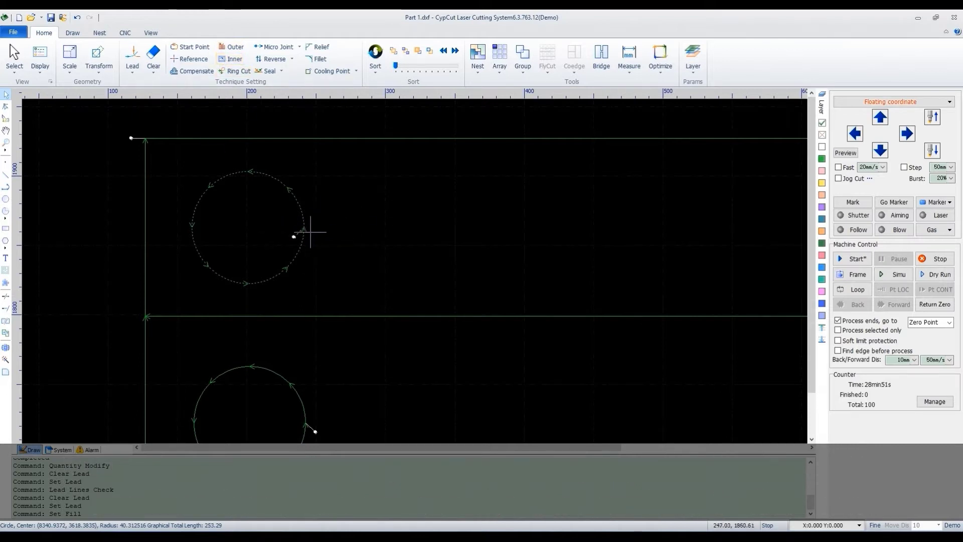
pyautogui.click(14, 63)
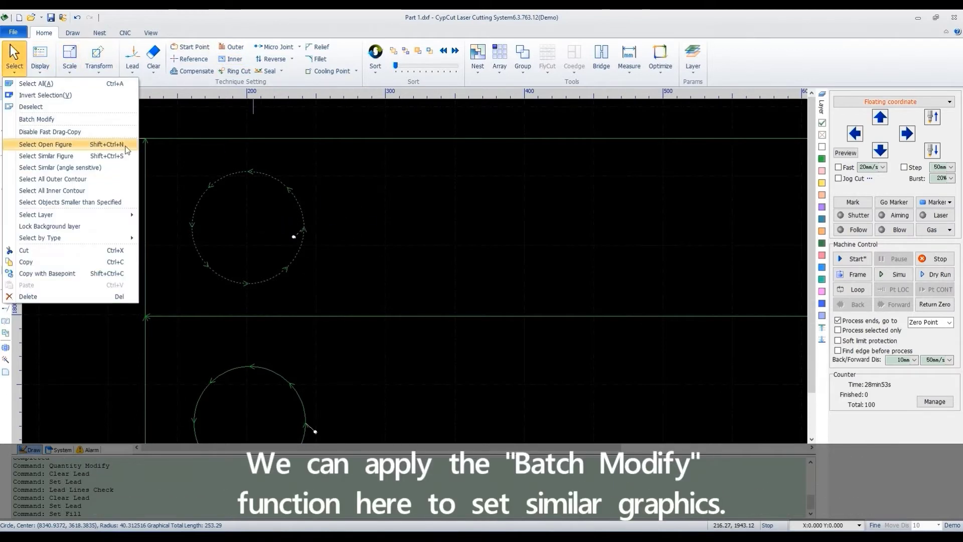
pyautogui.click(30, 119)
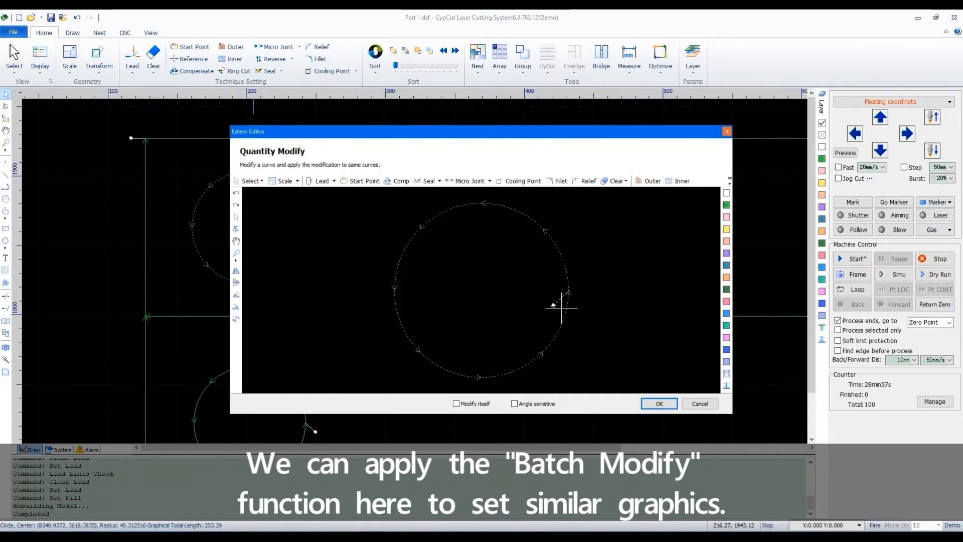
# - Give all four holes a 15 mm lead-in at a 90° angle via Quantity Modify
pyautogui.click(321, 182)
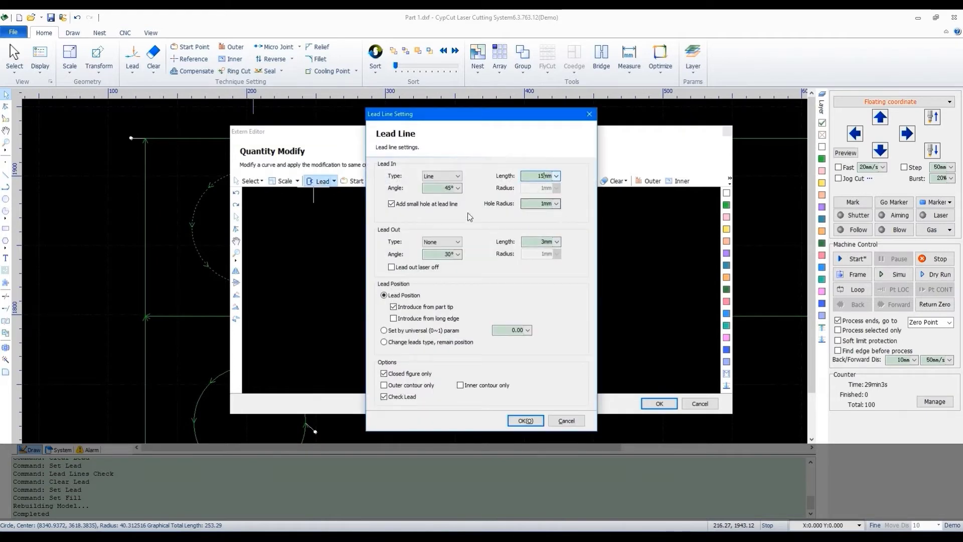
pyautogui.doubleClick(448, 189)
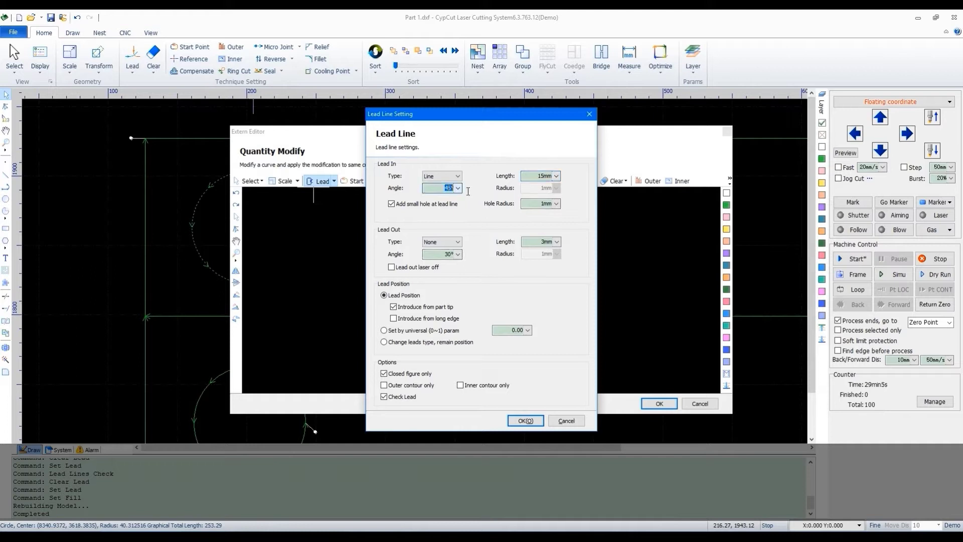
pyautogui.write('90')
pyautogui.click(525, 420)
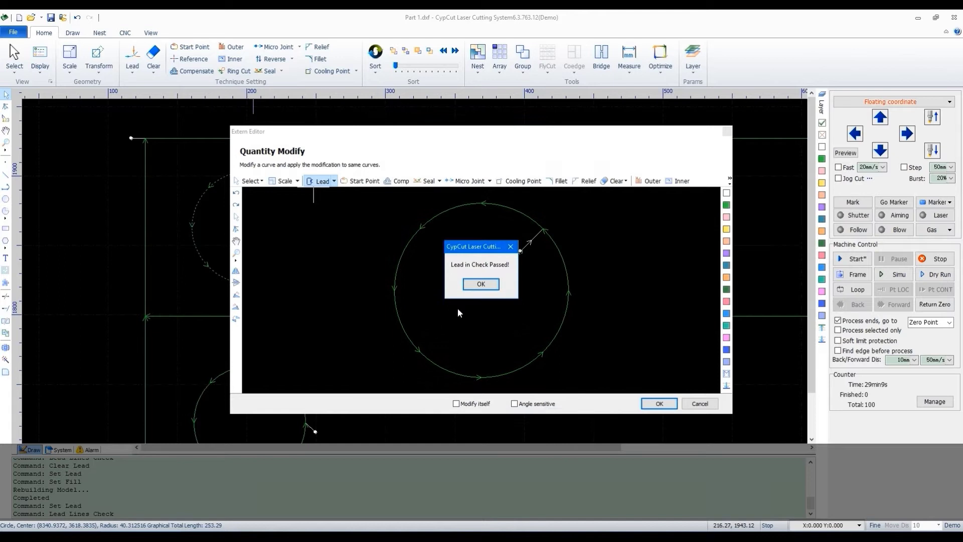
pyautogui.click(472, 288)
pyautogui.click(659, 403)
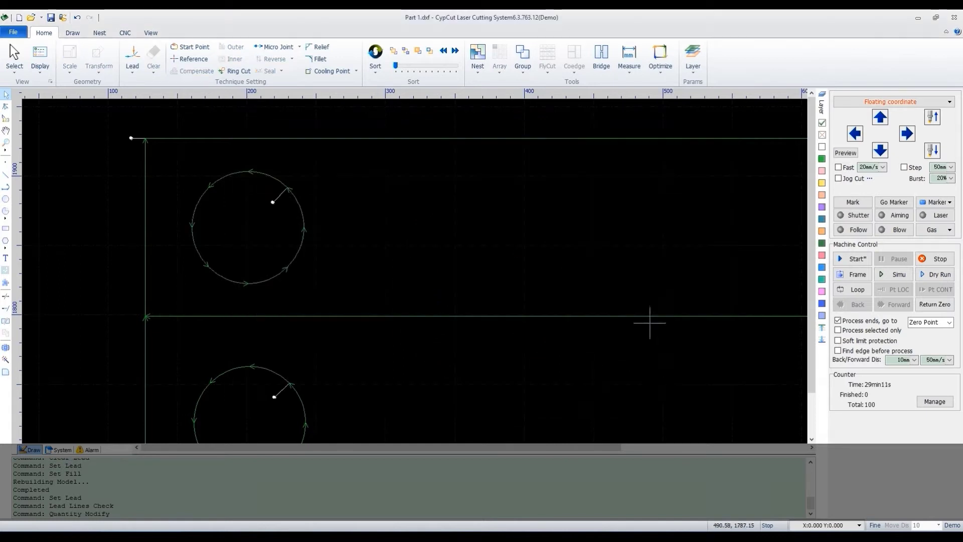
pyautogui.scroll(-5, 494, 272)
pyautogui.scroll(5, 351, 288)
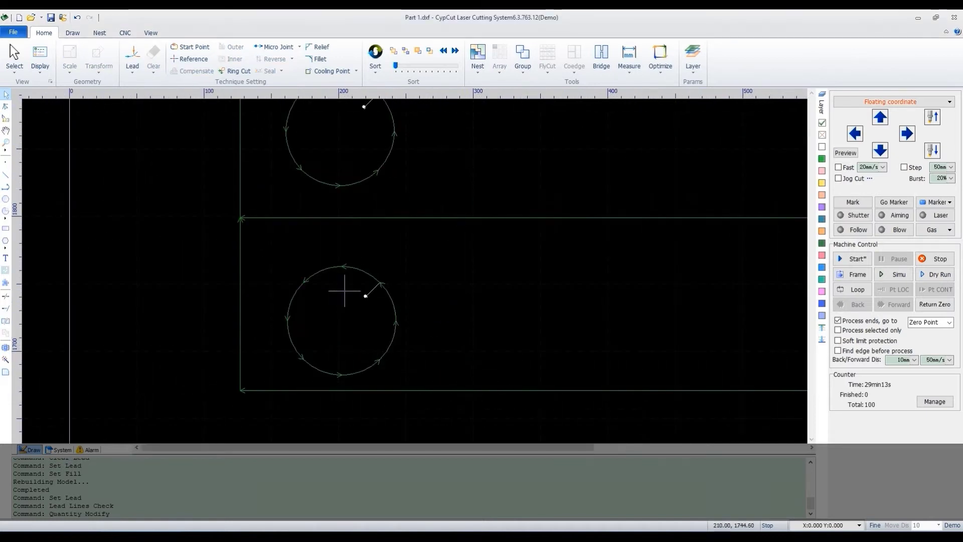
pyautogui.scroll(-4, 523, 260)
pyautogui.scroll(6, 683, 215)
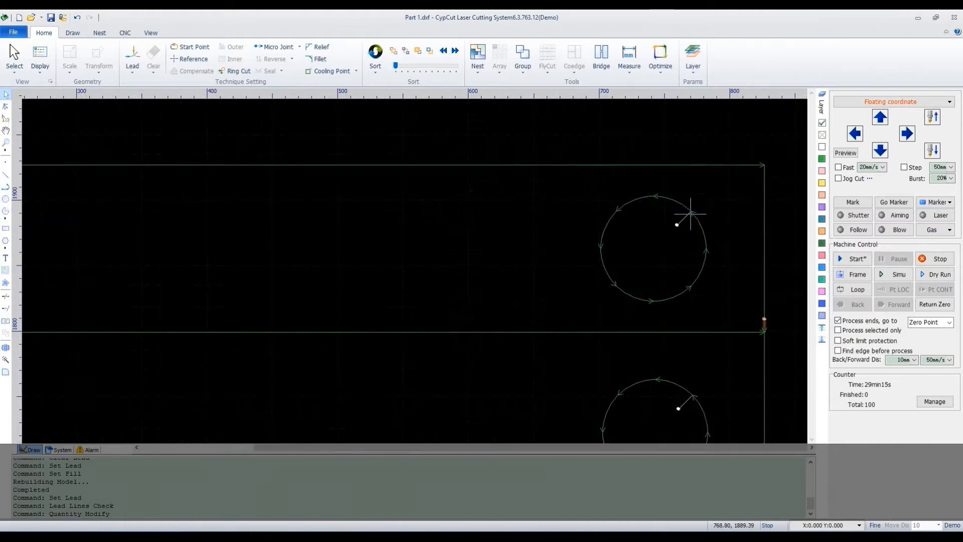
pyautogui.scroll(-4, 684, 222)
pyautogui.scroll(3, 677, 280)
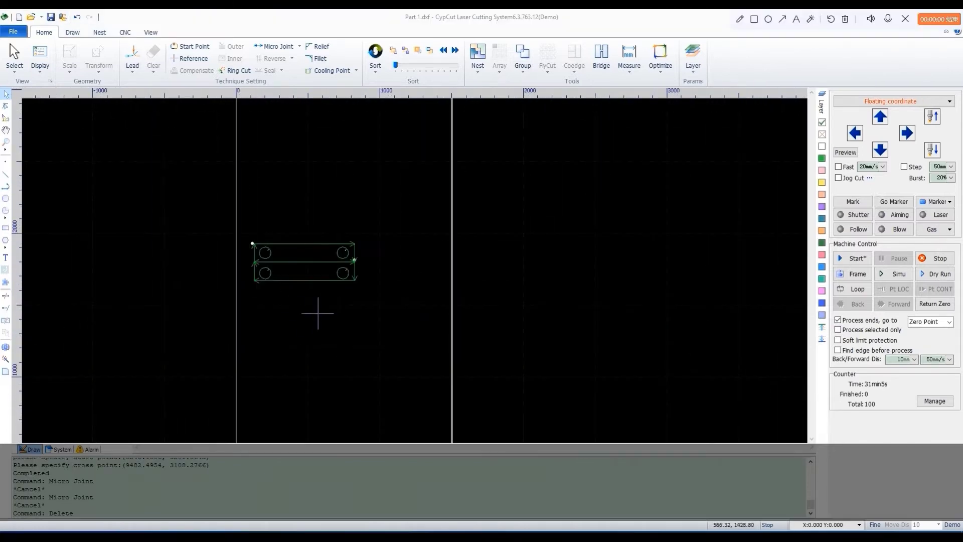
# - Draw a long thin rectangular slot below Part 1
pyautogui.click(5, 228)
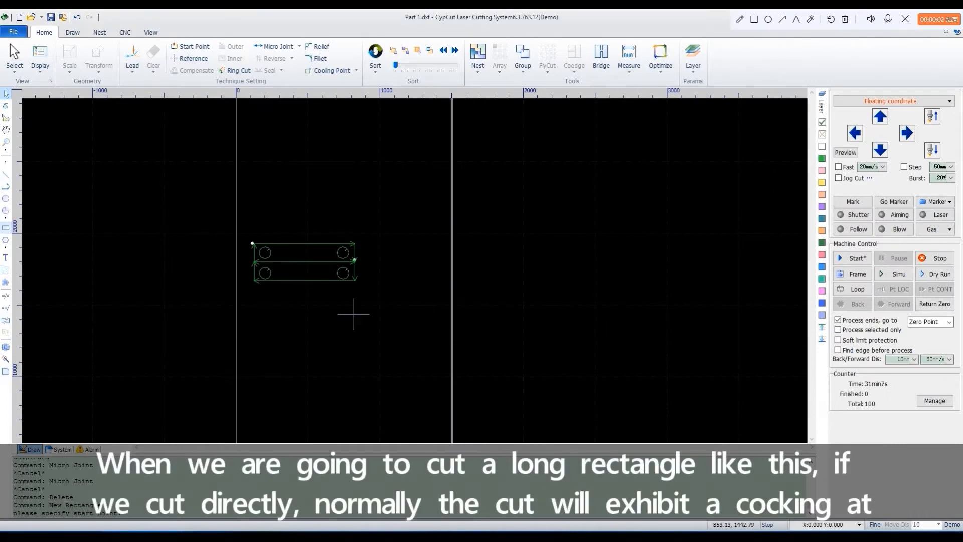
pyautogui.click(263, 320)
pyautogui.click(442, 331)
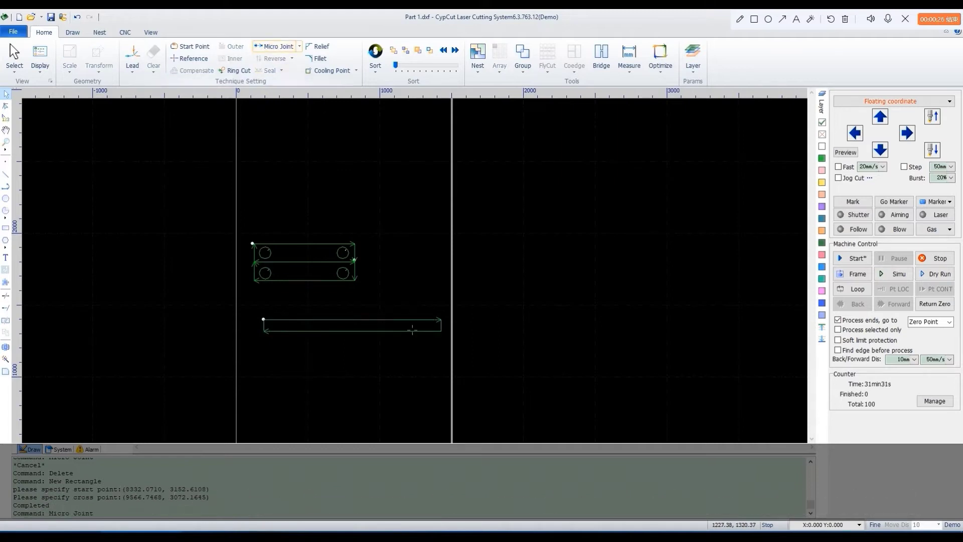
pyautogui.scroll(3, 412, 330)
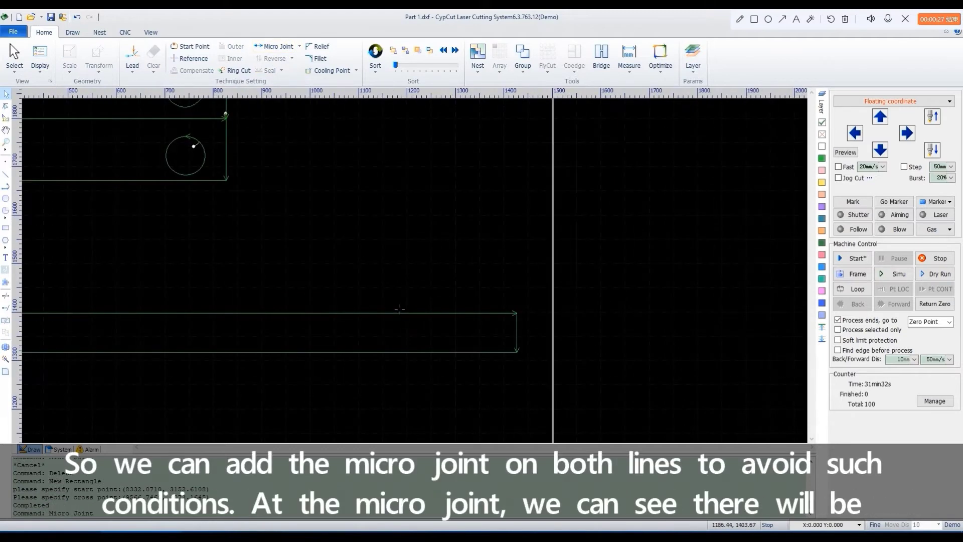
# - Place micro joints on the slot's top and bottom lines, then select the slot
pyautogui.click(391, 312)
pyautogui.press('Return')
pyautogui.click(213, 352)
pyautogui.press('Return')
pyautogui.scroll(-3, 84, 347)
pyautogui.scroll(4, 42, 335)
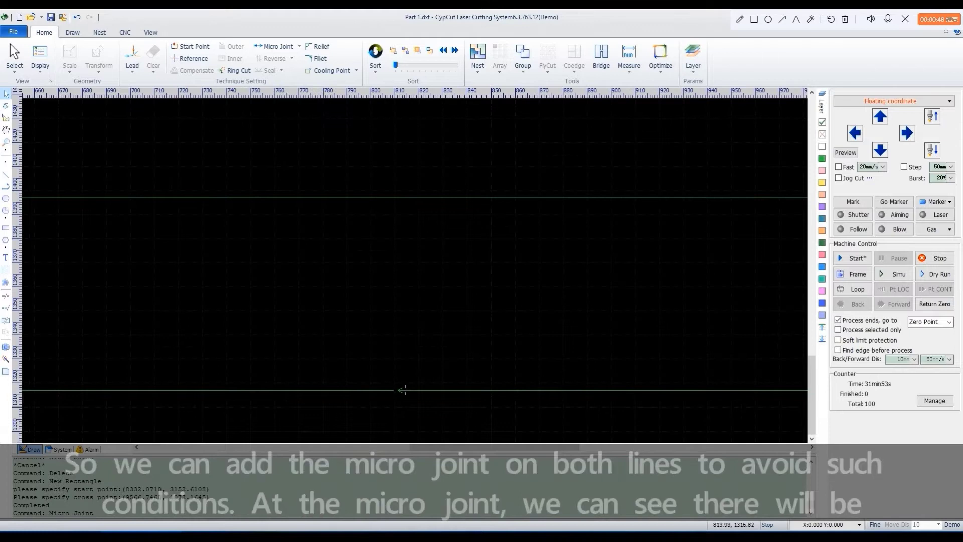
pyautogui.scroll(5, 402, 390)
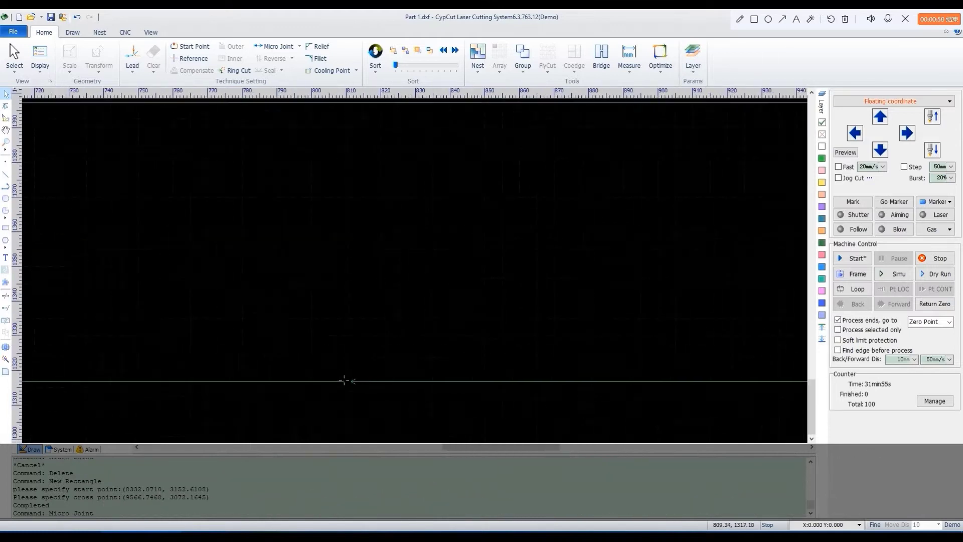
pyautogui.scroll(-8, 343, 380)
pyautogui.scroll(3, 589, 326)
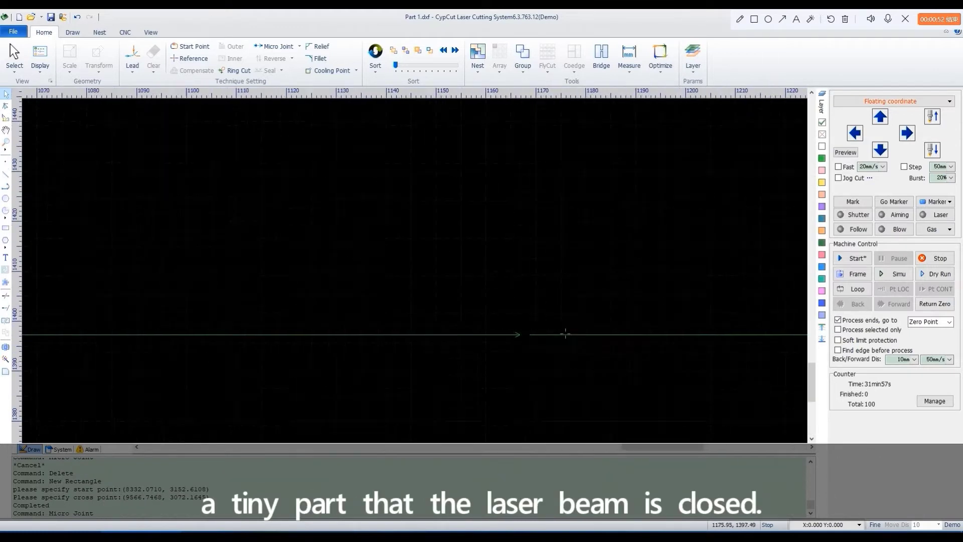
pyautogui.scroll(-5, 431, 361)
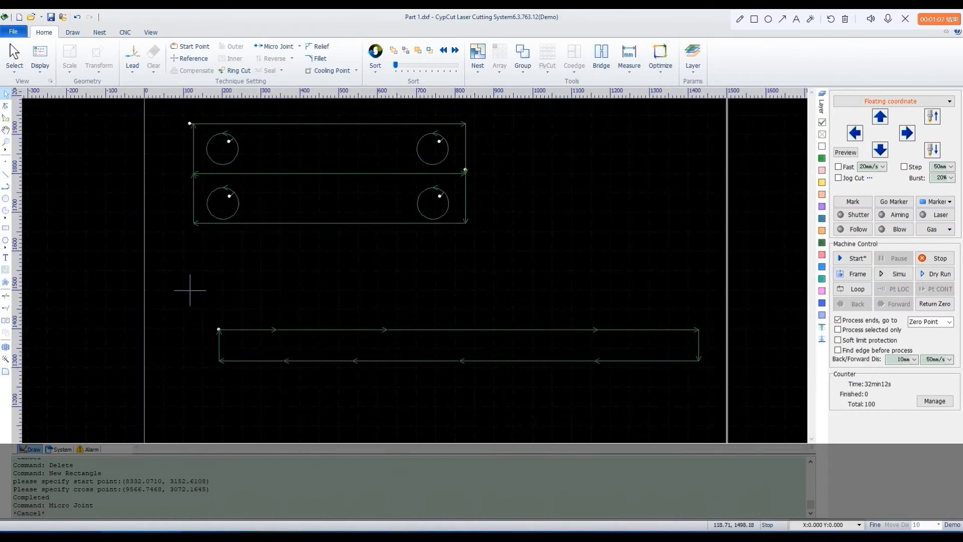
pyautogui.moveTo(189, 286); pyautogui.dragTo(747, 387)
# - Add automatic micro joints to the selected slot using the default settings
pyautogui.click(299, 46)
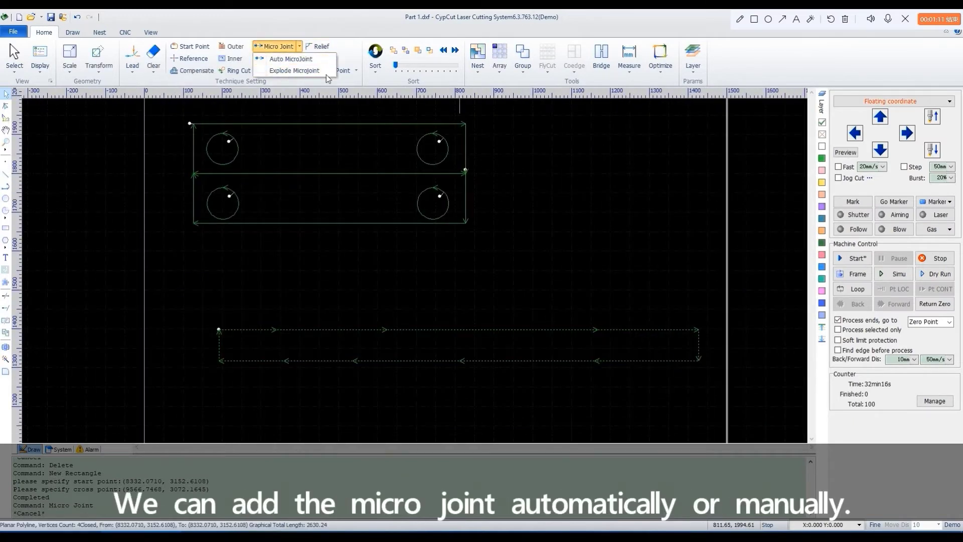
pyautogui.click(293, 59)
pyautogui.moveTo(504, 132); pyautogui.dragTo(679, 121)
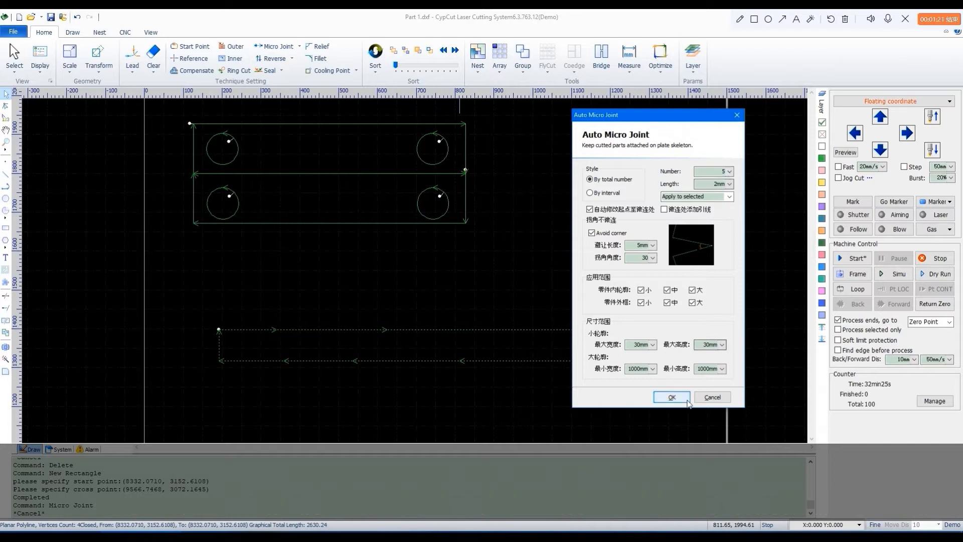
pyautogui.click(669, 397)
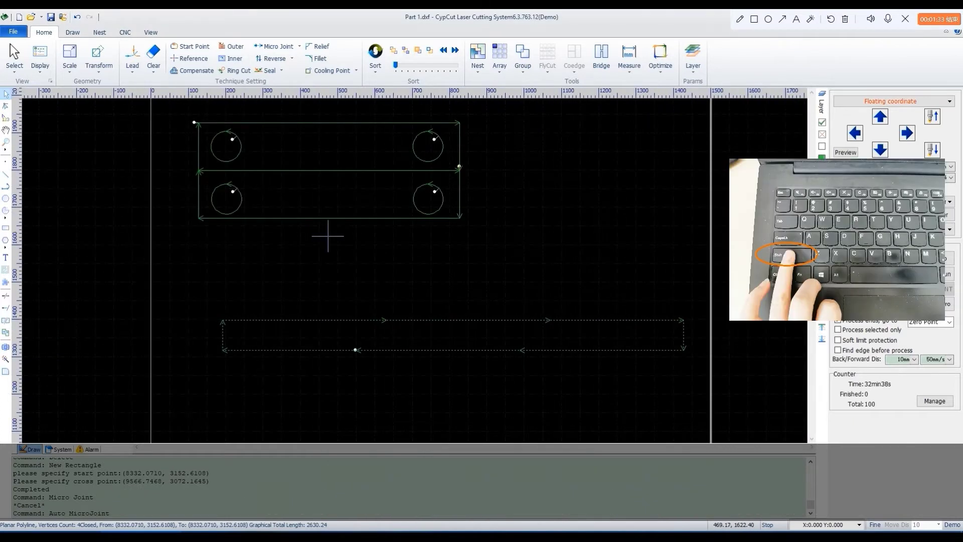
pyautogui.click(275, 46)
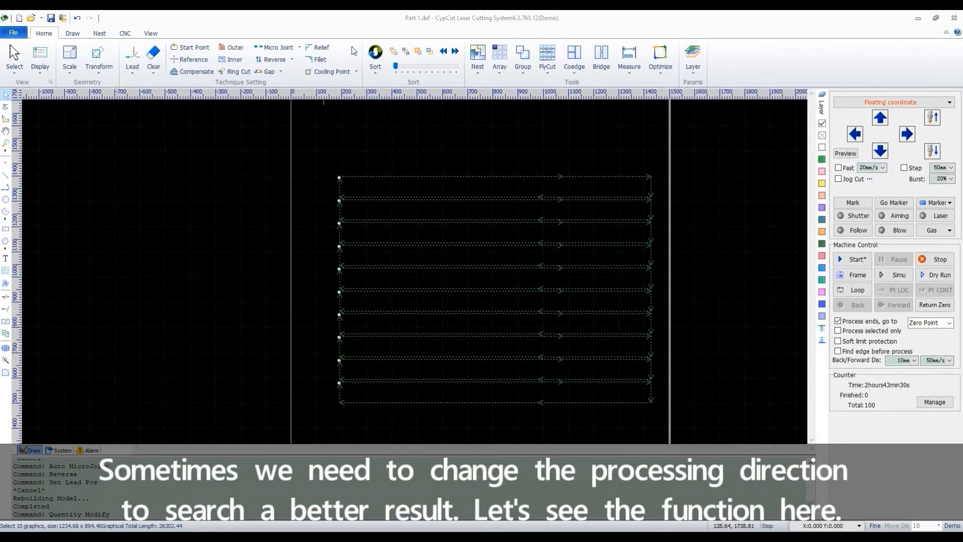
pyautogui.click(291, 59)
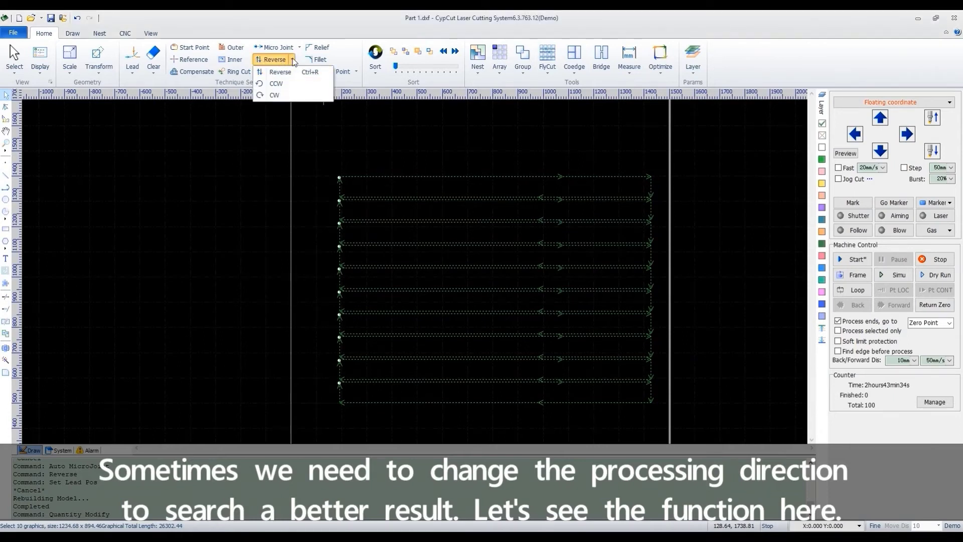
pyautogui.click(292, 59)
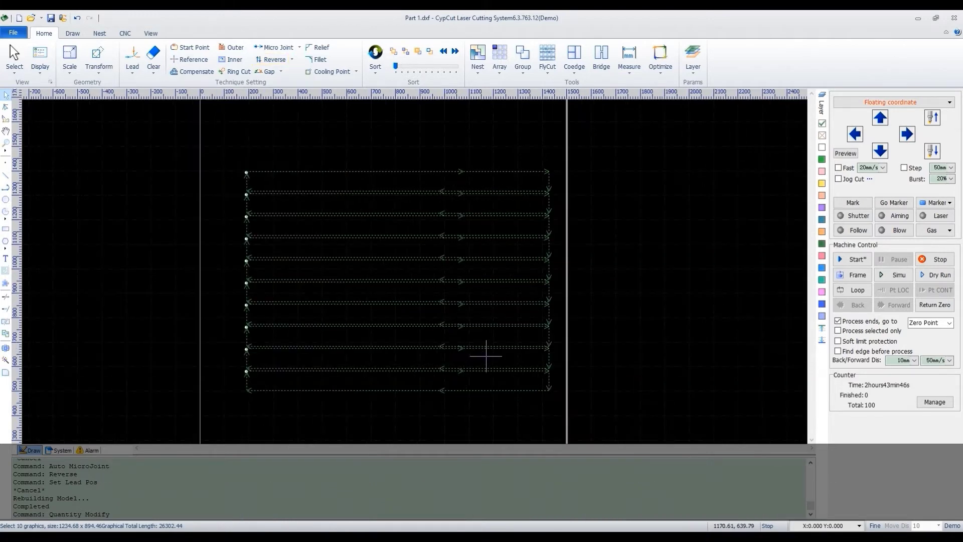
pyautogui.scroll(2, 485, 354)
pyautogui.scroll(-2, 490, 357)
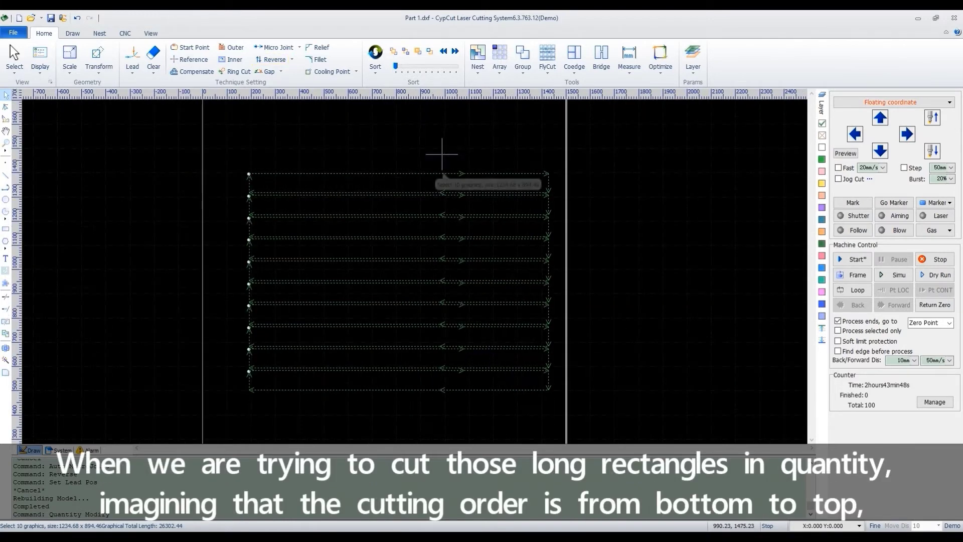
pyautogui.click(376, 72)
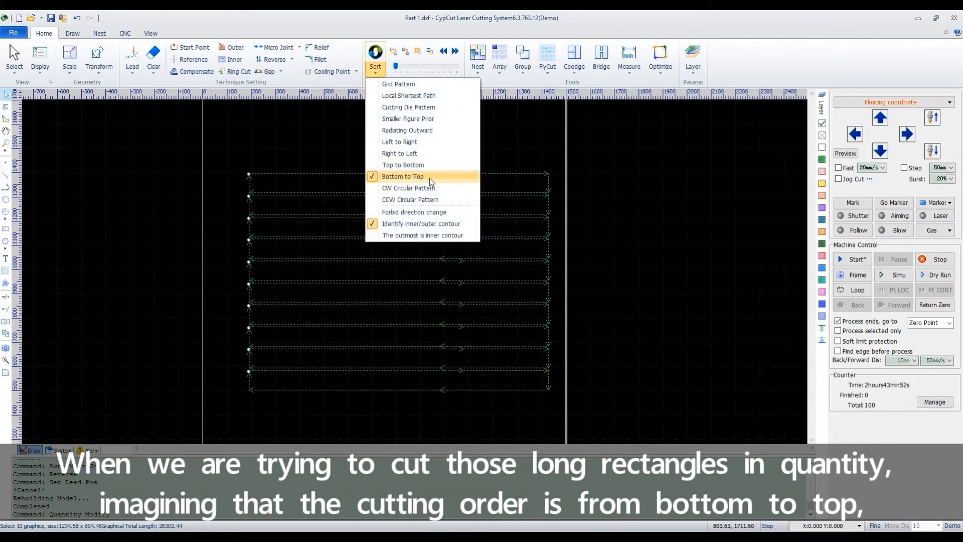
pyautogui.click(426, 176)
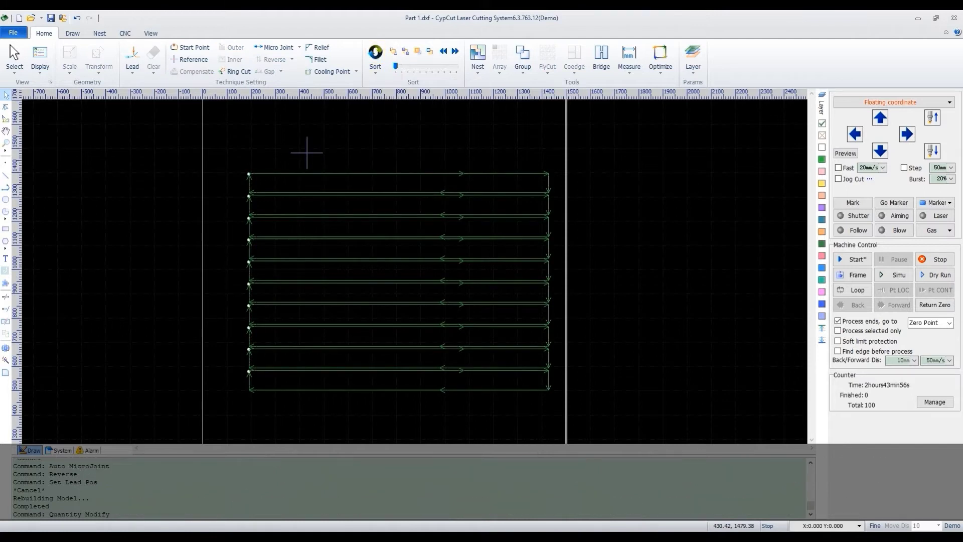
pyautogui.scroll(2, 247, 369)
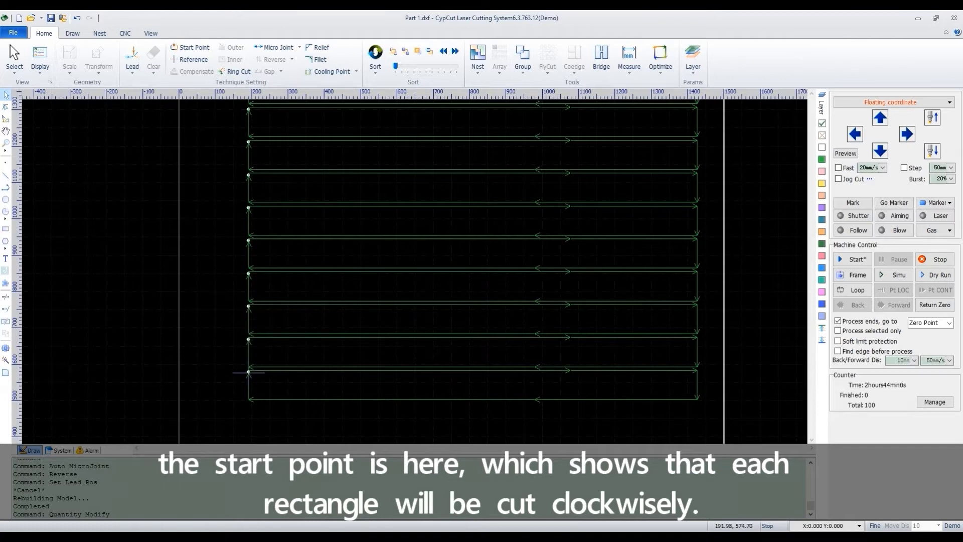
pyautogui.scroll(1, 523, 348)
pyautogui.scroll(-1, 517, 348)
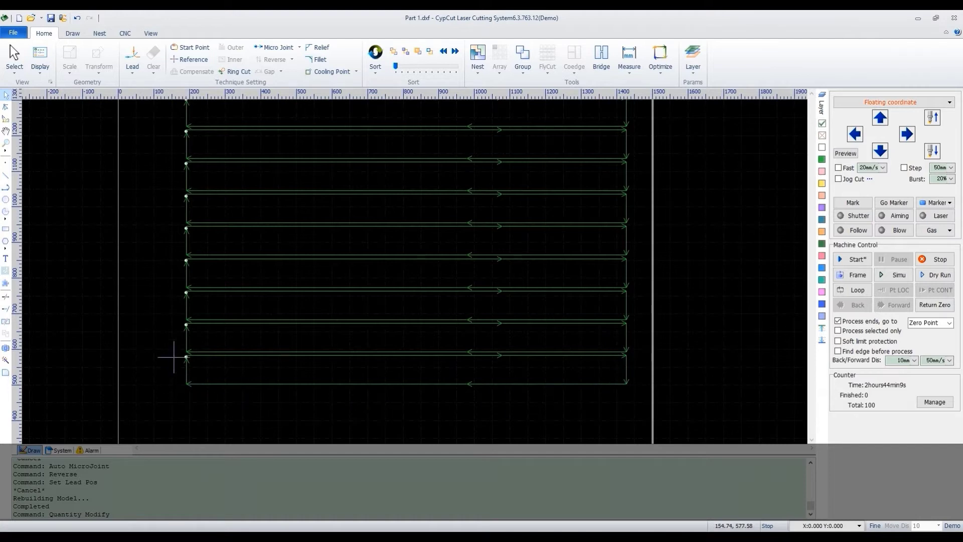
# - Inspect the cut path info of the bottom rectangle and the one above it
pyautogui.click(627, 372)
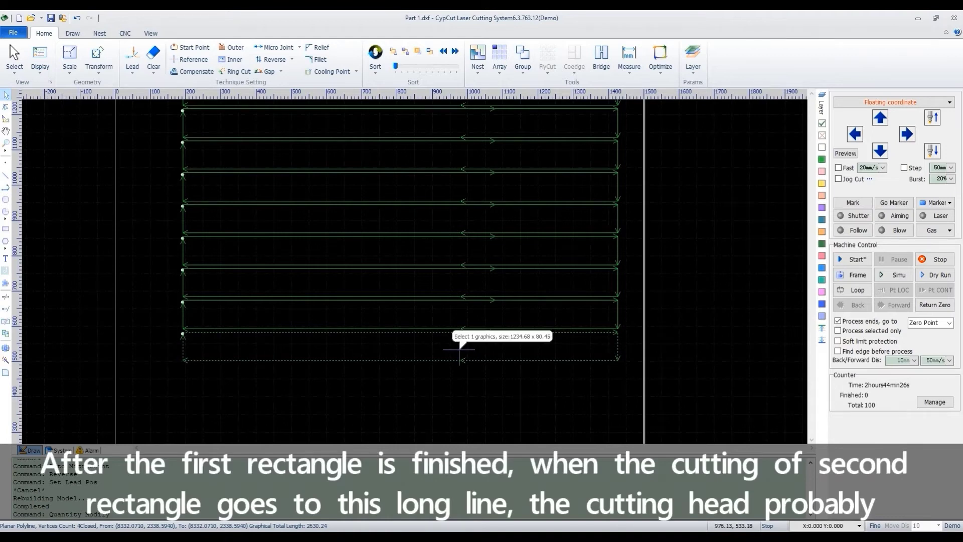
pyautogui.scroll(1, 459, 350)
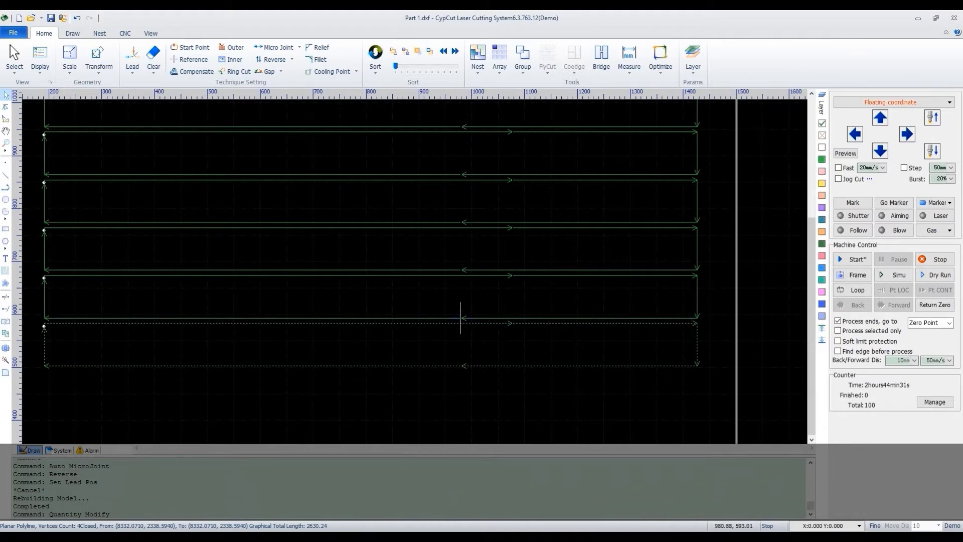
pyautogui.click(428, 317)
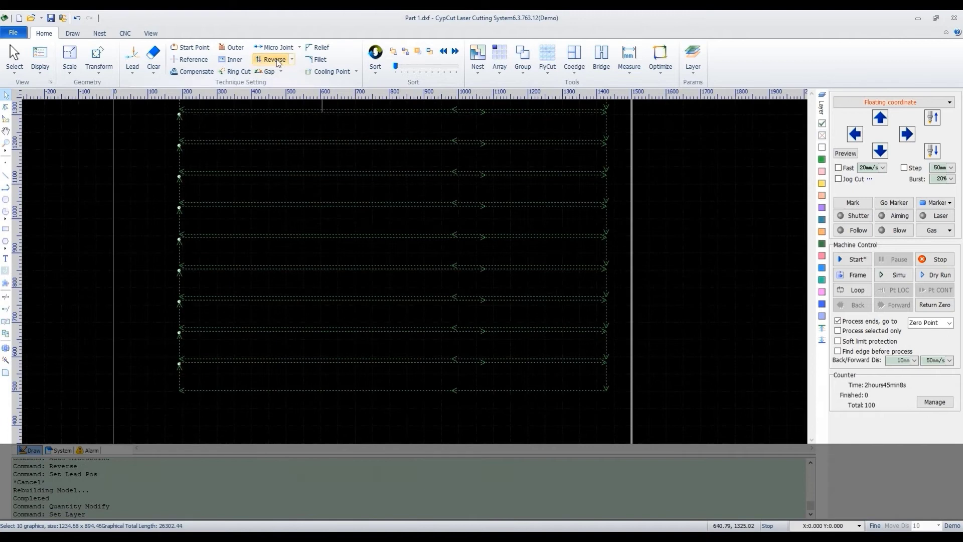
# - Reverse the cutting direction of all ten rectangles, then clear the selection
pyautogui.click(279, 62)
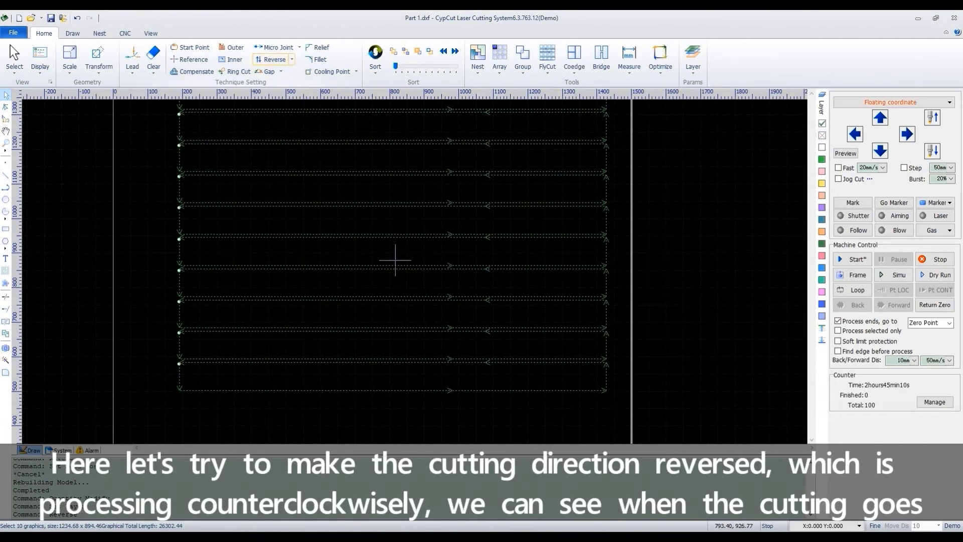
pyautogui.scroll(2, 429, 389)
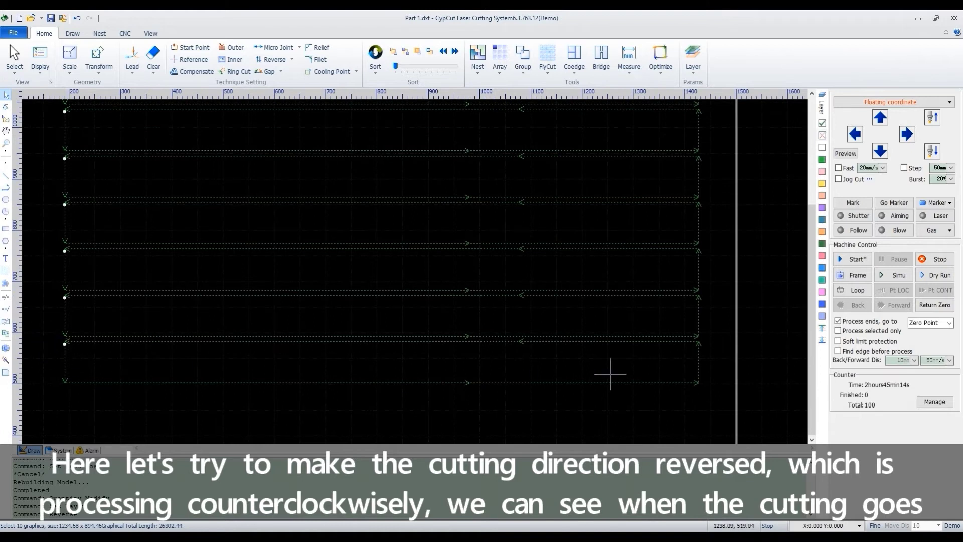
pyautogui.click(157, 422)
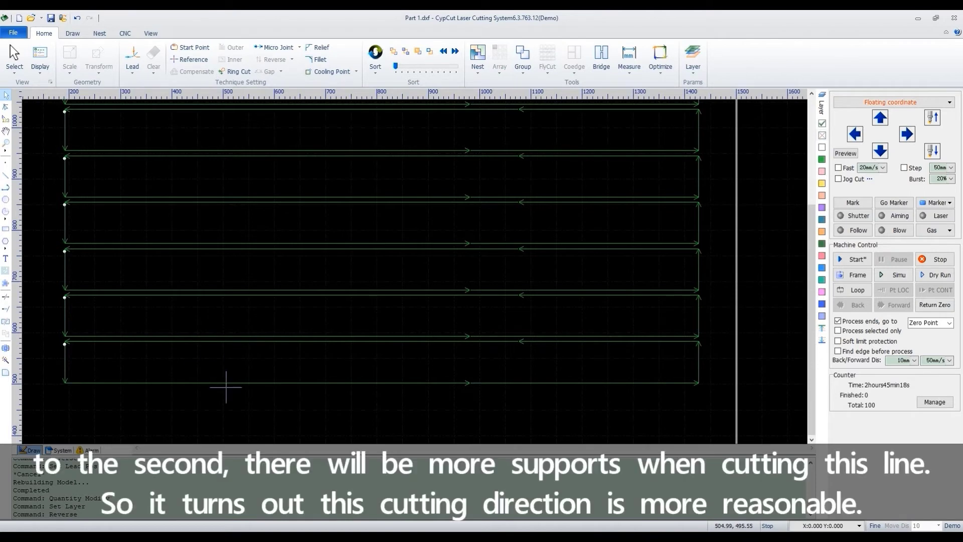
# - Select the bottom rectangles and set their cutting direction to CCW
pyautogui.click(308, 341)
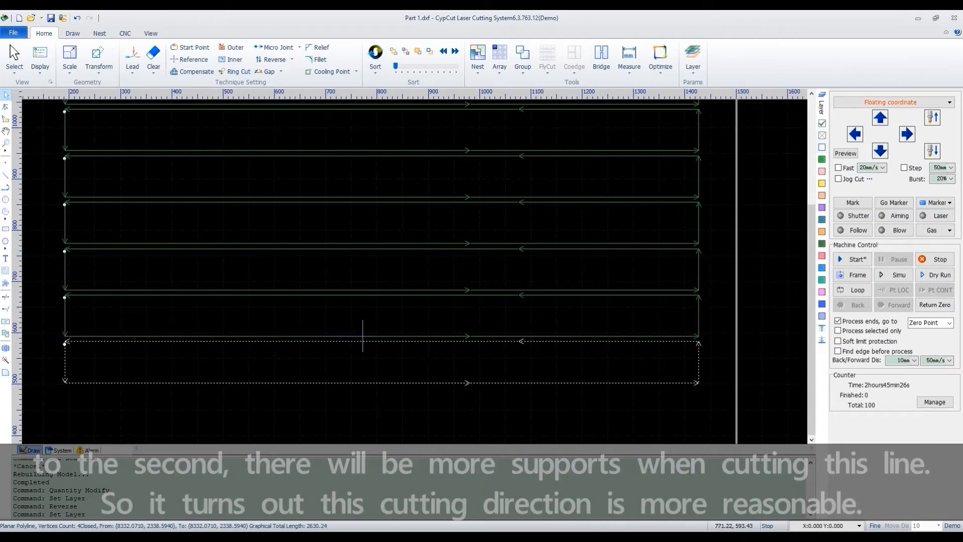
pyautogui.click(503, 335)
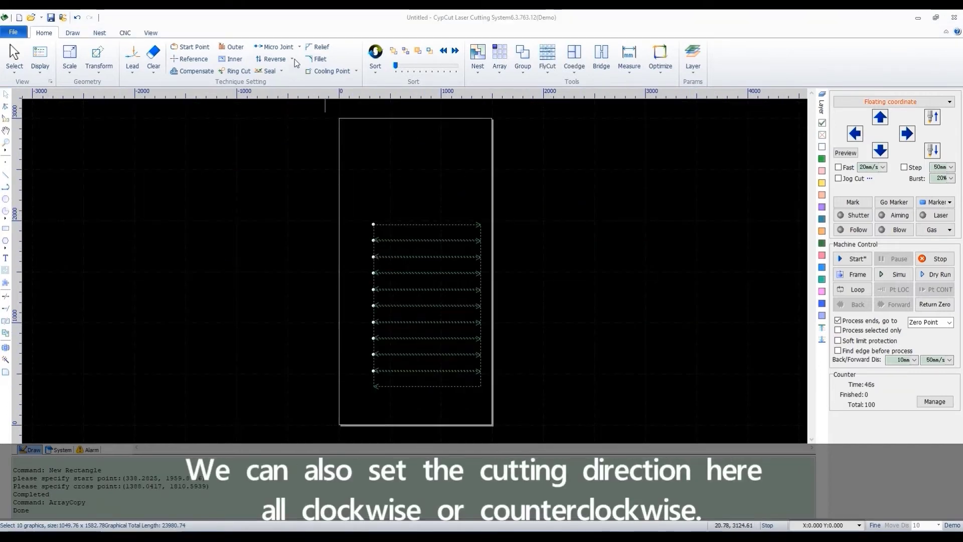
pyautogui.click(293, 59)
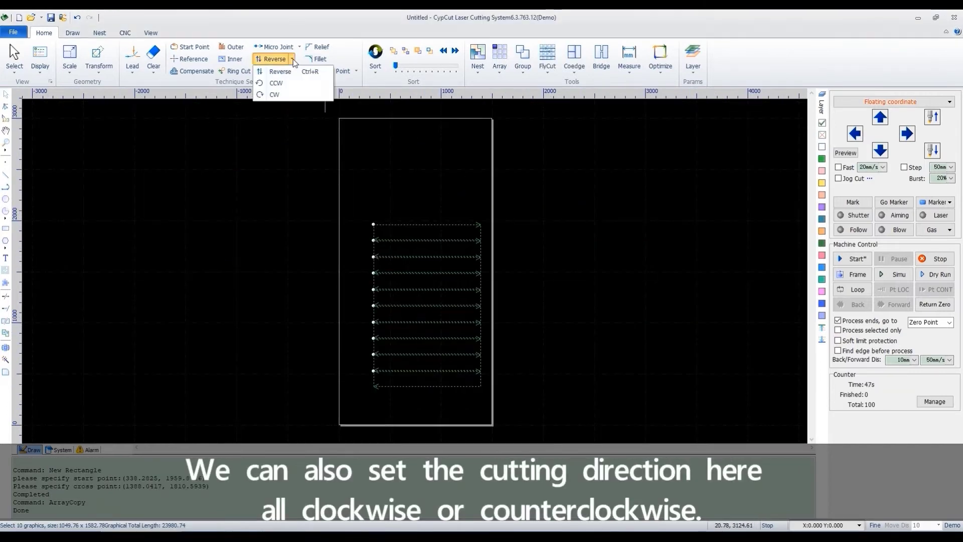
pyautogui.click(276, 83)
pyautogui.click(284, 59)
pyautogui.click(290, 84)
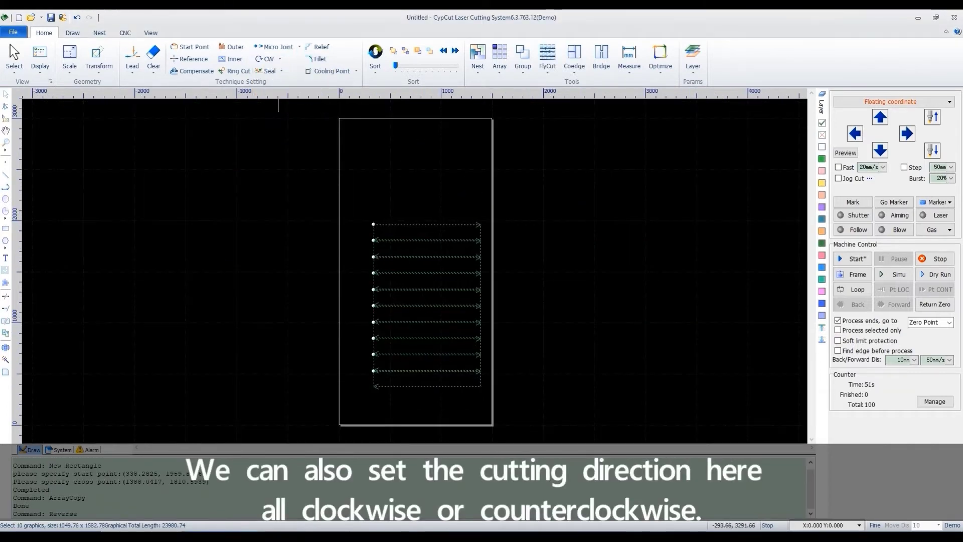
pyautogui.click(283, 59)
pyautogui.click(276, 82)
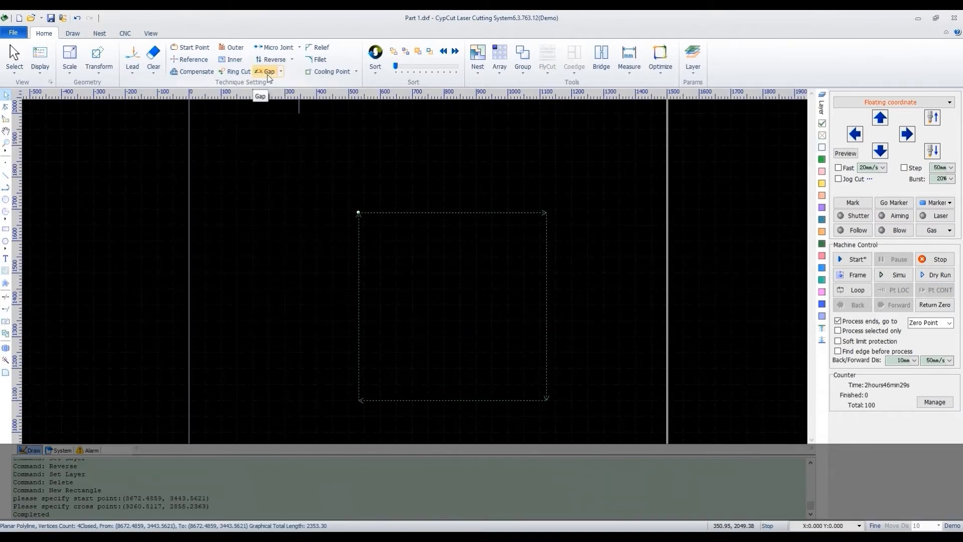
# - Leave a 5 mm gap at the end of the square's cutting path
pyautogui.click(280, 72)
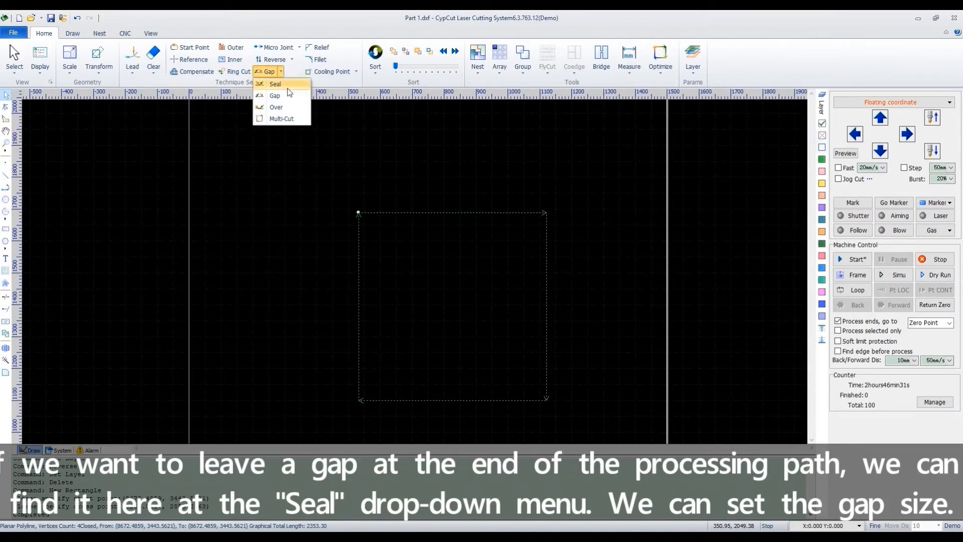
pyautogui.click(274, 96)
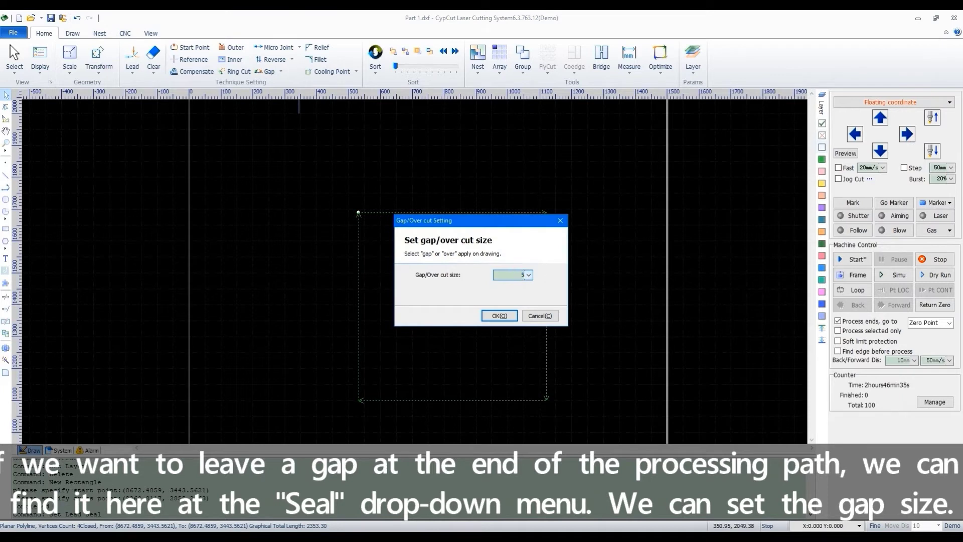
pyautogui.click(500, 316)
pyautogui.scroll(4, 357, 210)
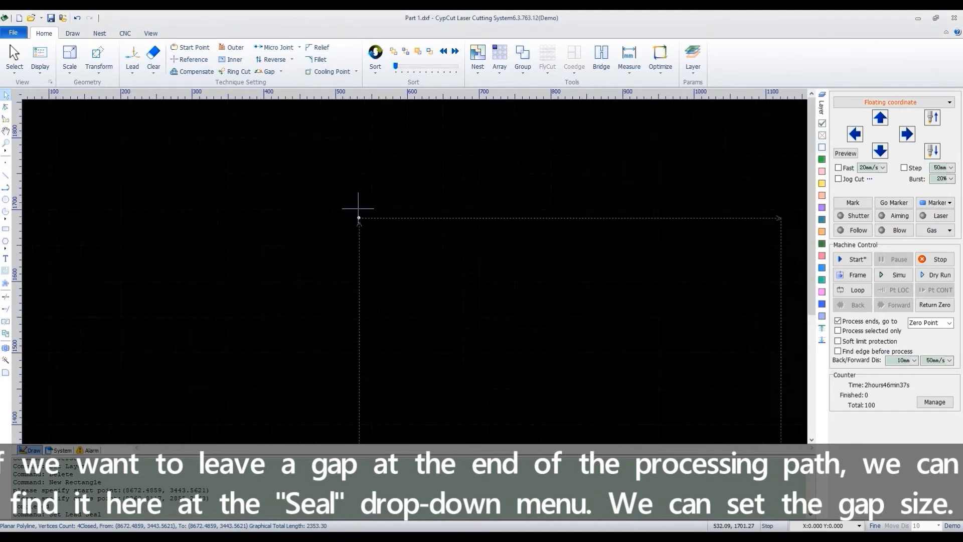
pyautogui.scroll(-3, 361, 234)
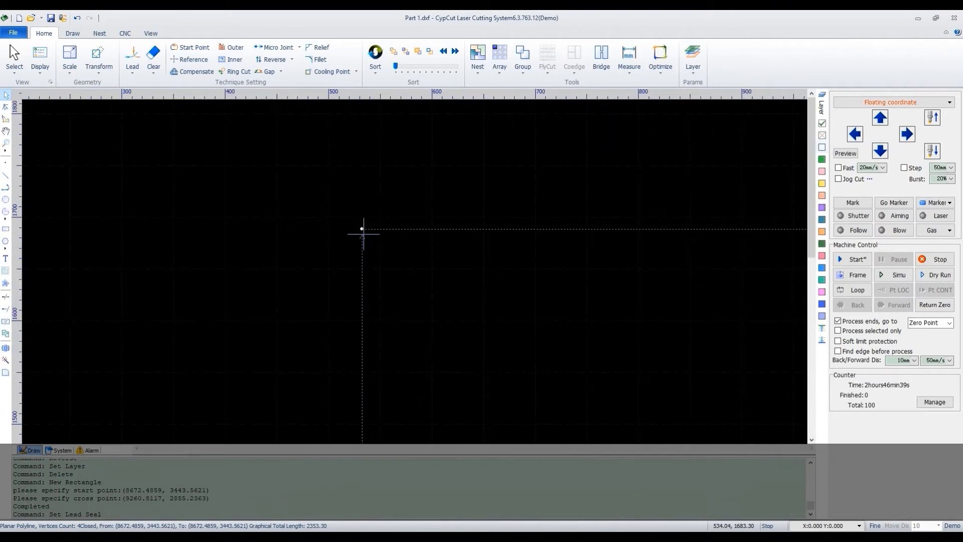
# - Seal the square's cutting path, closing the gap at its start corner
pyautogui.scroll(3, 375, 238)
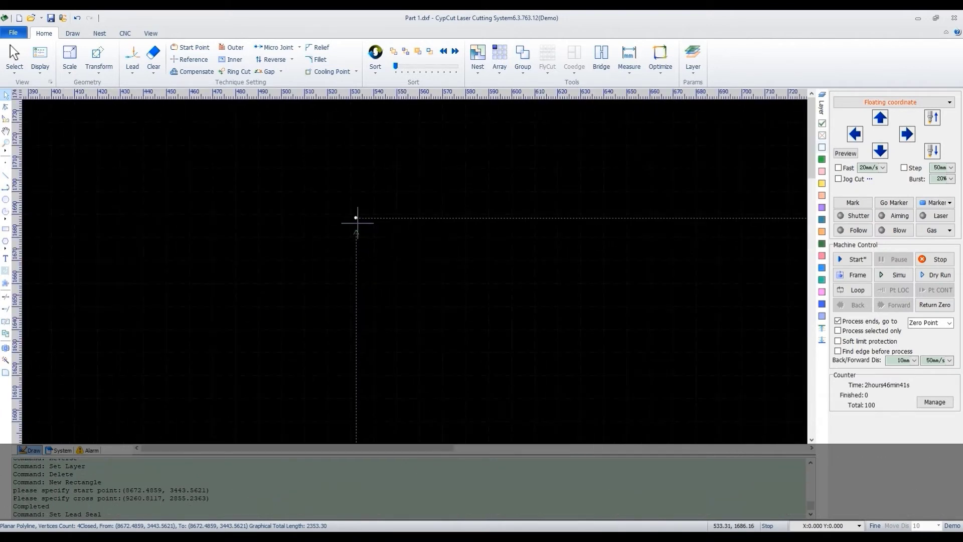
pyautogui.scroll(2, 374, 226)
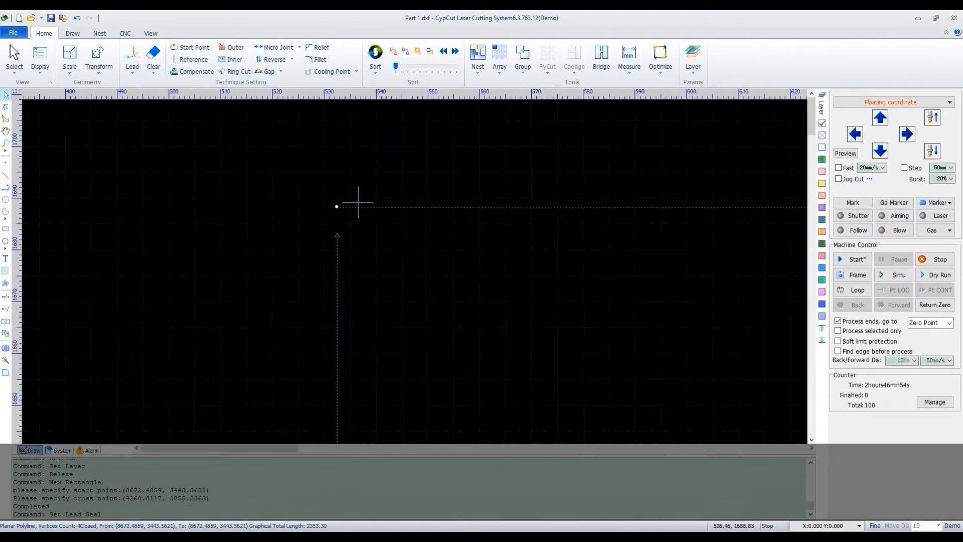
pyautogui.click(281, 72)
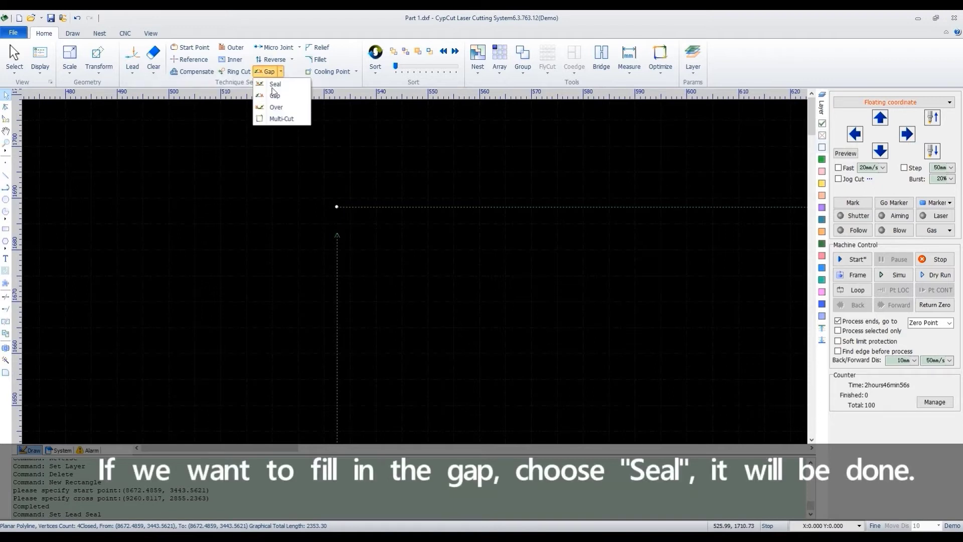
pyautogui.click(271, 94)
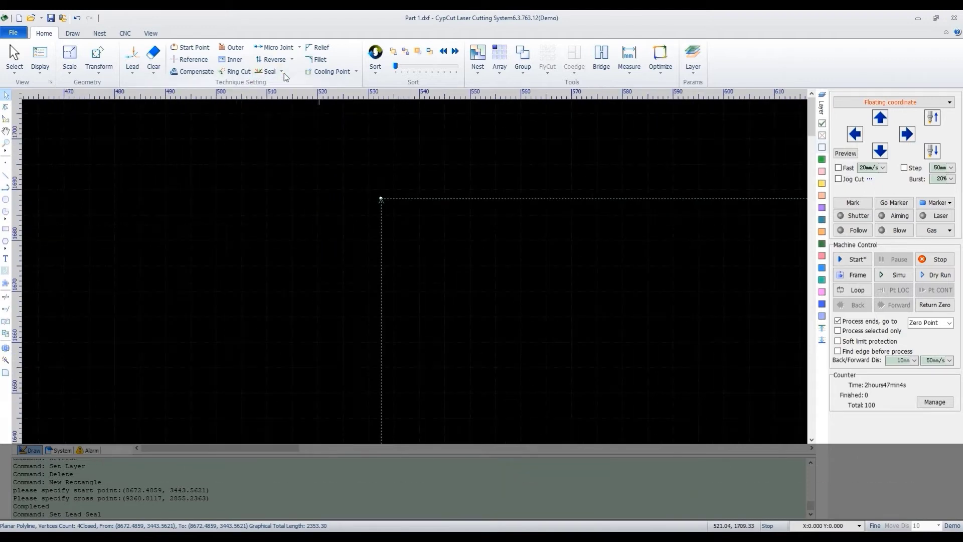
# - Apply an over-cut so the square's cut runs past its end point
pyautogui.click(282, 71)
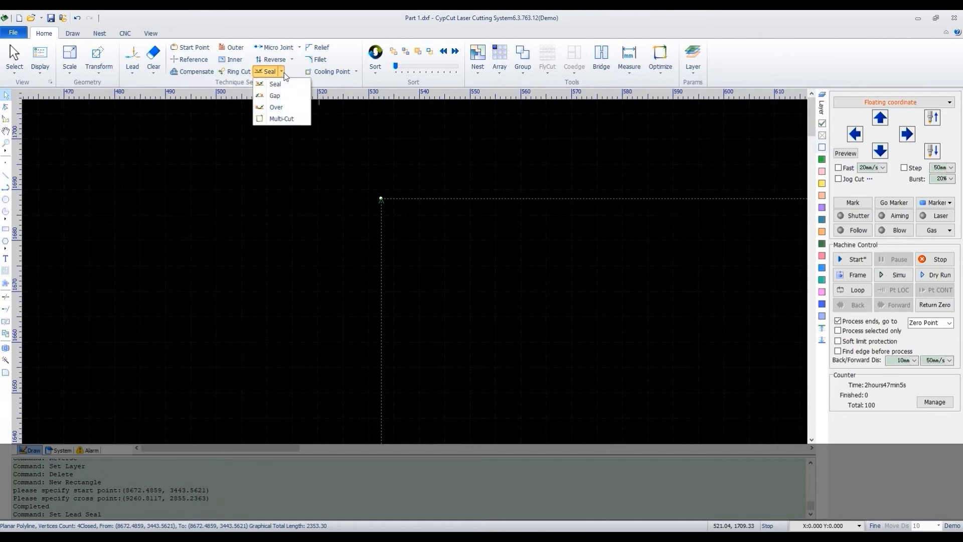
pyautogui.click(276, 106)
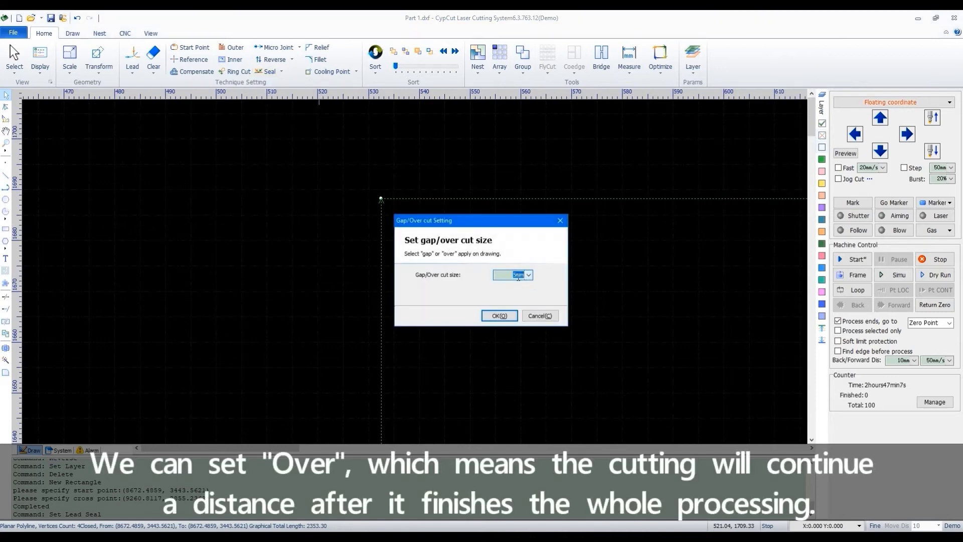
pyautogui.click(501, 315)
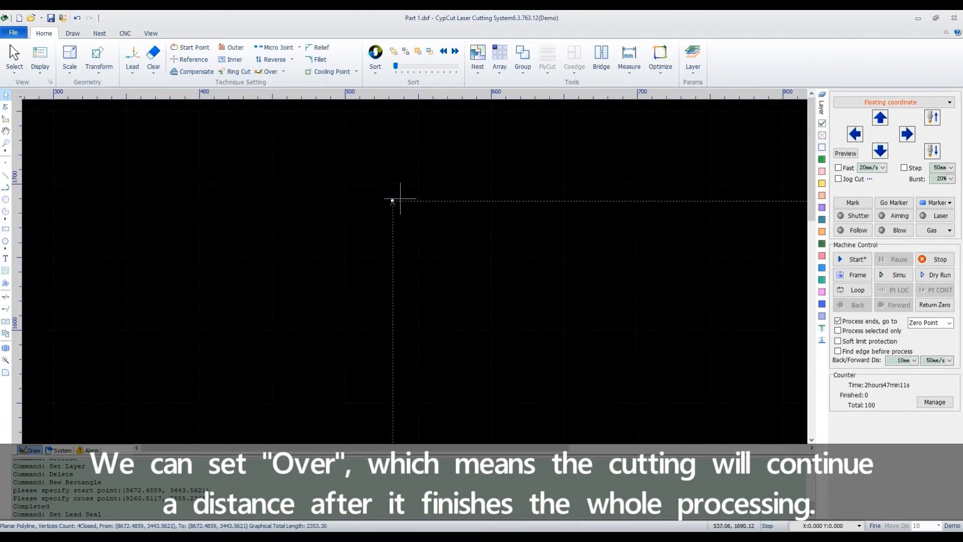
pyautogui.scroll(-2, 432, 205)
pyautogui.scroll(2, 432, 205)
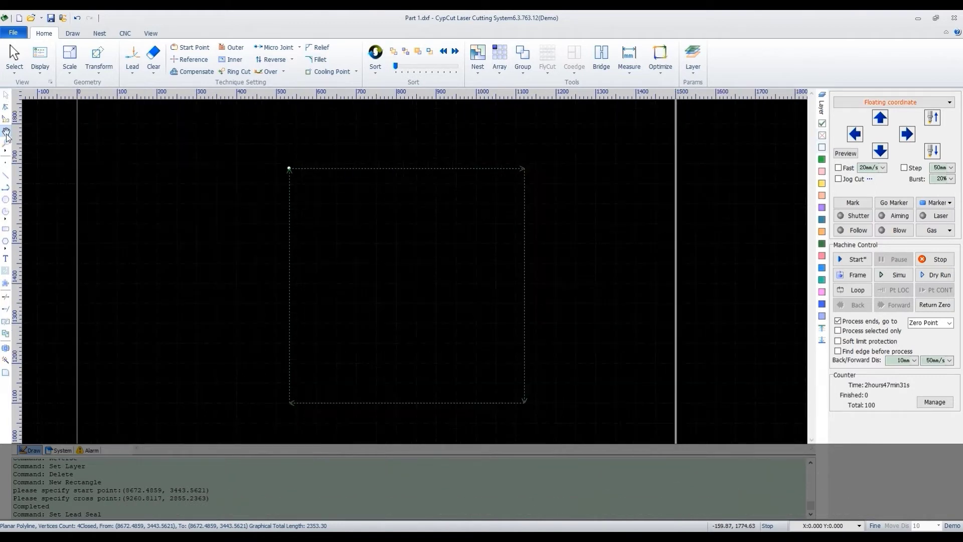
# - Apply Multi-Cut with 5 repeat passes to the square's cutting path
pyautogui.click(284, 71)
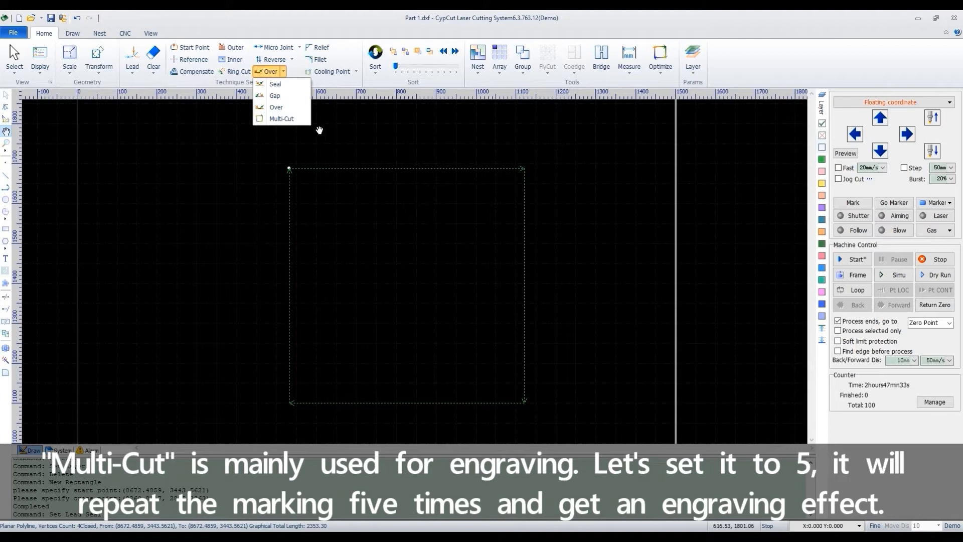
pyautogui.click(277, 118)
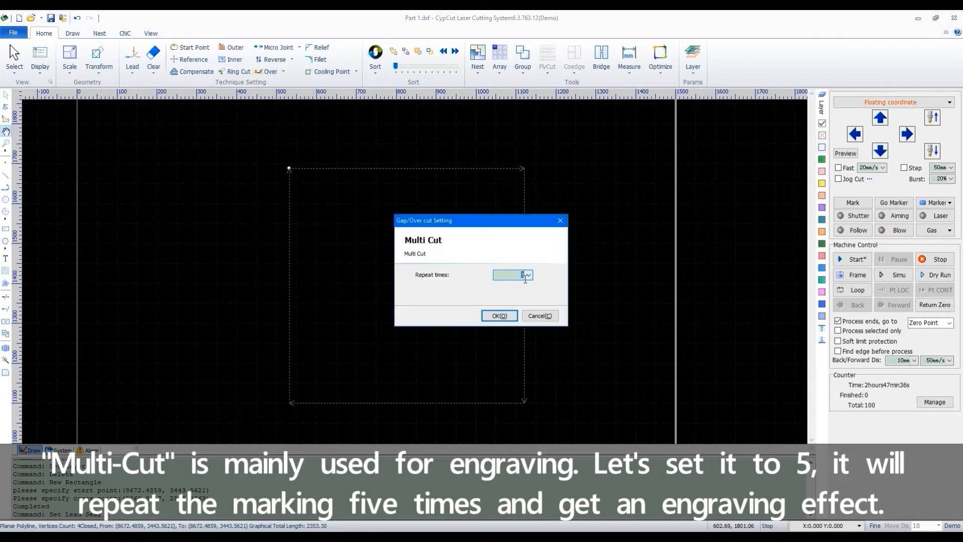
pyautogui.click(500, 315)
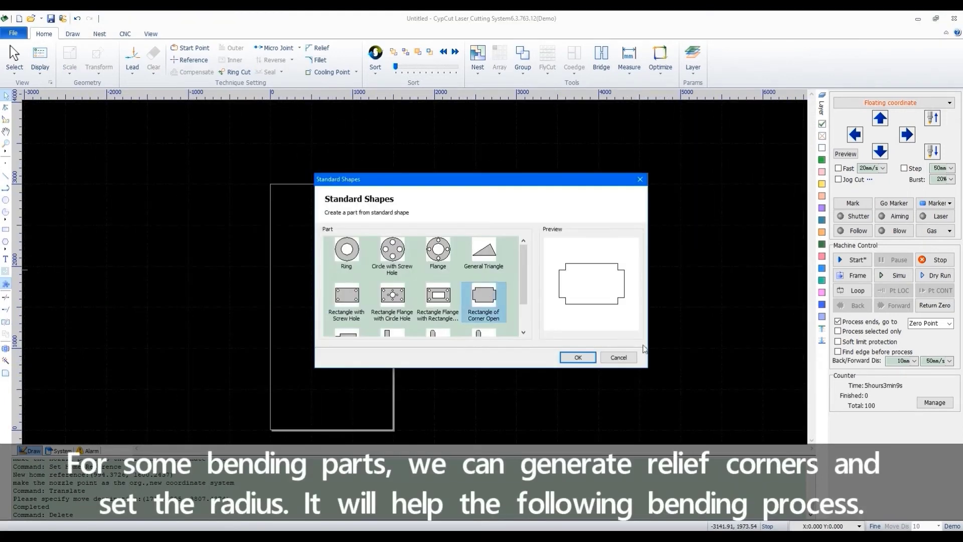
# - Place the corner-open standard rectangle shape on the canvas with its default dimensions
pyautogui.click(576, 360)
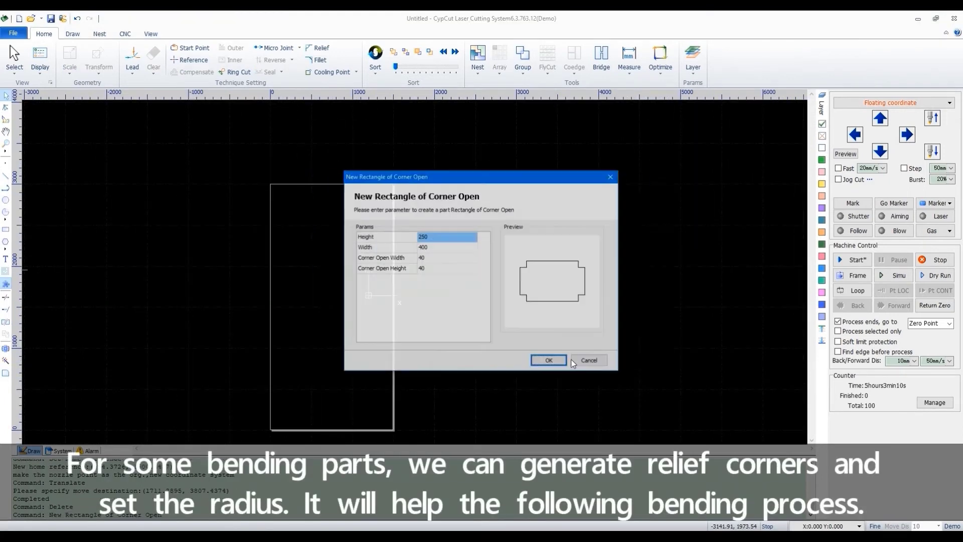
pyautogui.click(550, 361)
pyautogui.scroll(3, 290, 282)
pyautogui.click(291, 280)
pyautogui.scroll(3, 370, 254)
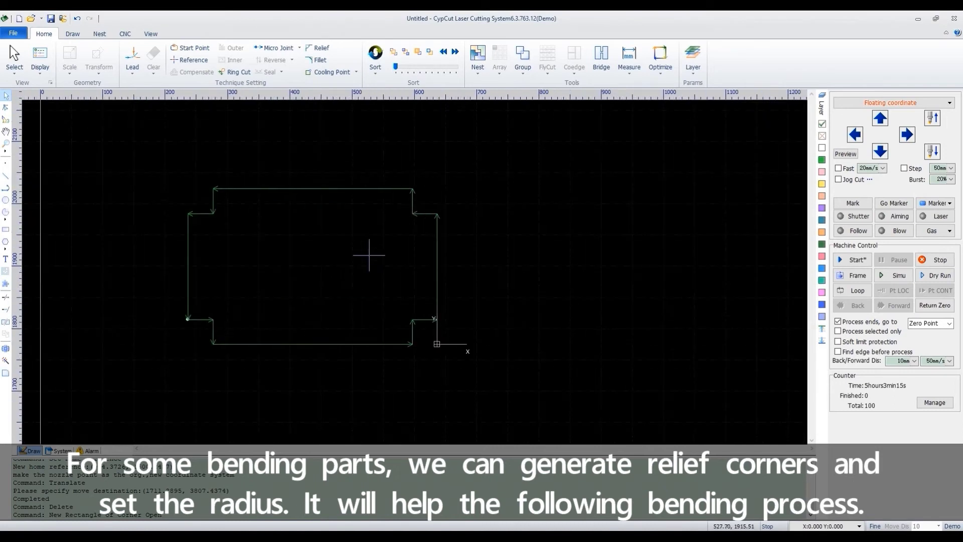
# - Generate relief corners on the rectangle's inner corners
pyautogui.click(317, 48)
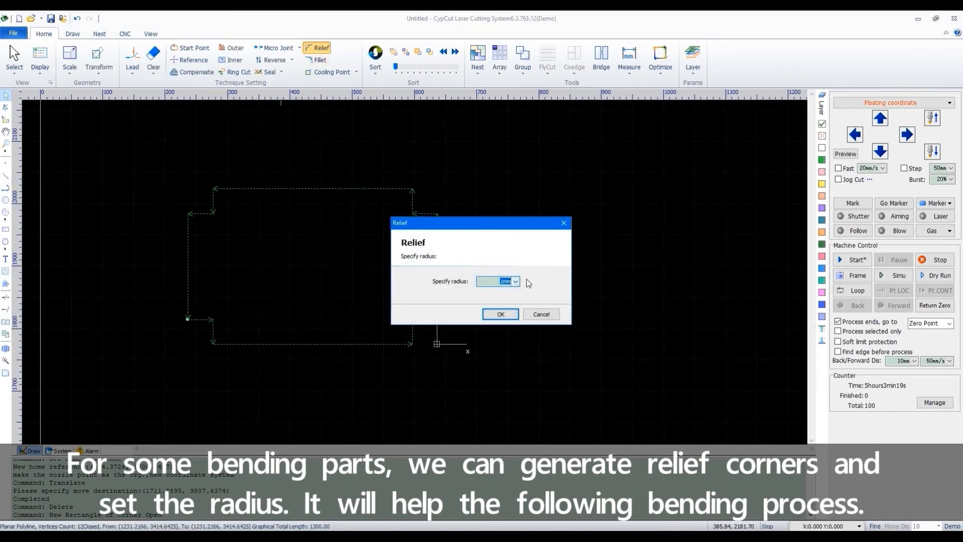
pyautogui.click(504, 314)
pyautogui.scroll(3, 395, 210)
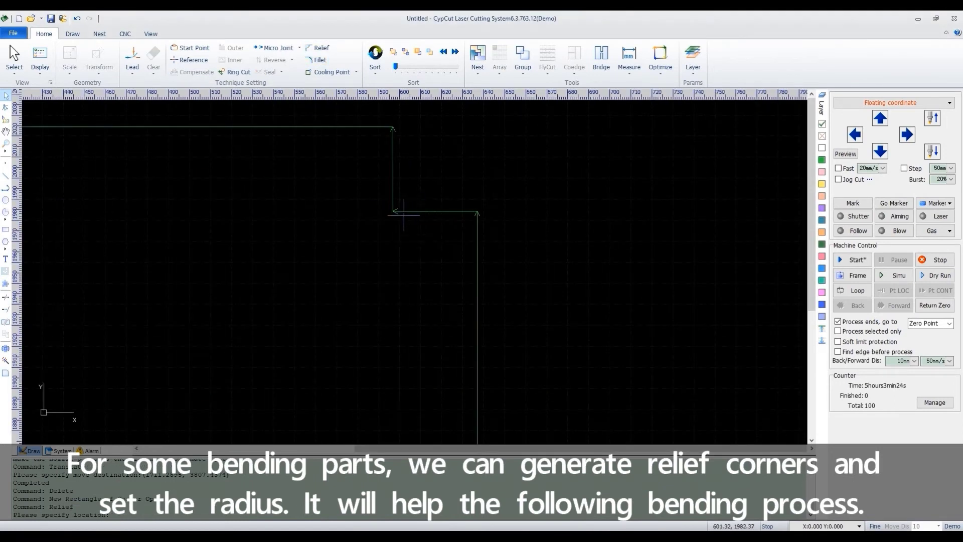
pyautogui.scroll(-3, 401, 250)
pyautogui.scroll(3, 150, 211)
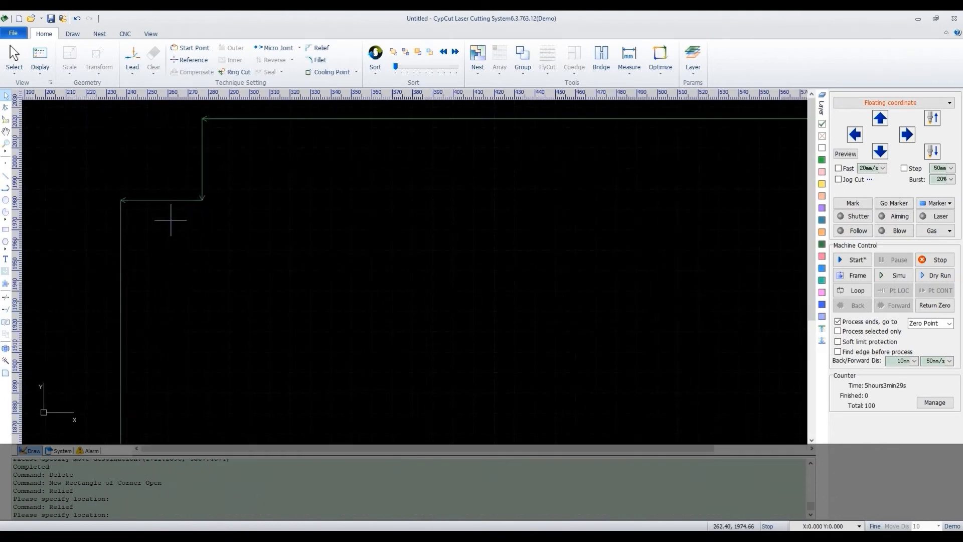
pyautogui.scroll(-3, 203, 200)
pyautogui.scroll(3, 189, 243)
pyautogui.scroll(-2, 534, 258)
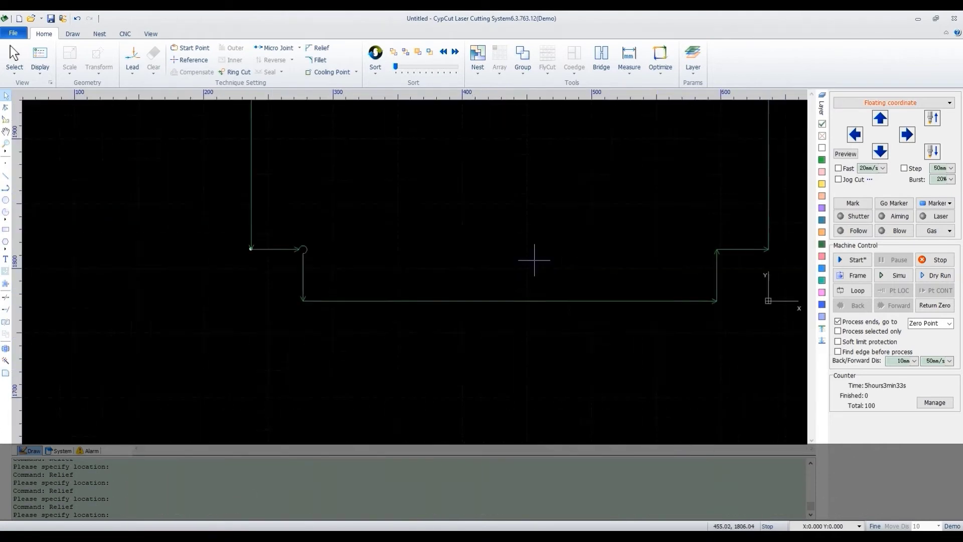
pyautogui.scroll(2, 616, 260)
pyautogui.scroll(-4, 577, 243)
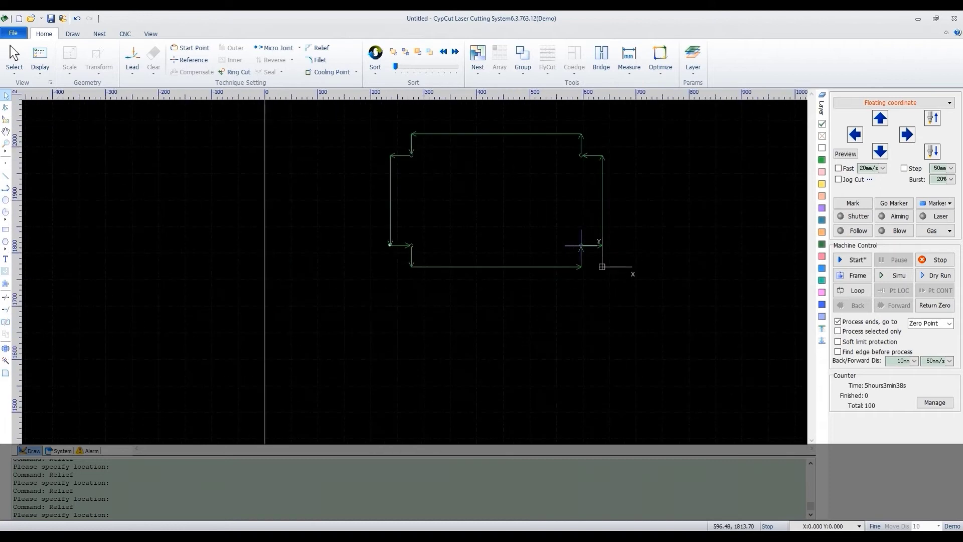
# - Fillet the rectangle's top-right corner and the sharp corner beside the relief
pyautogui.press('Escape')
pyautogui.click(321, 60)
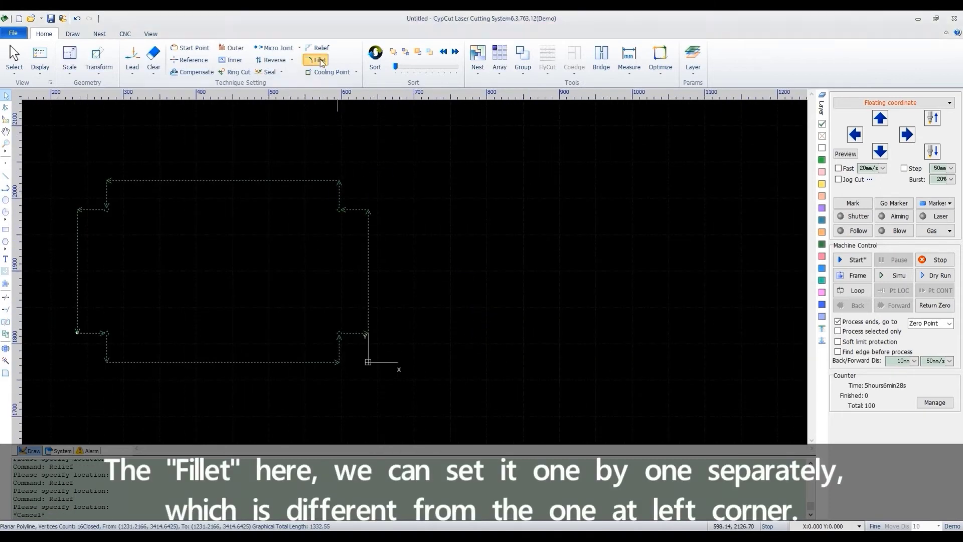
pyautogui.click(502, 316)
pyautogui.scroll(4, 331, 183)
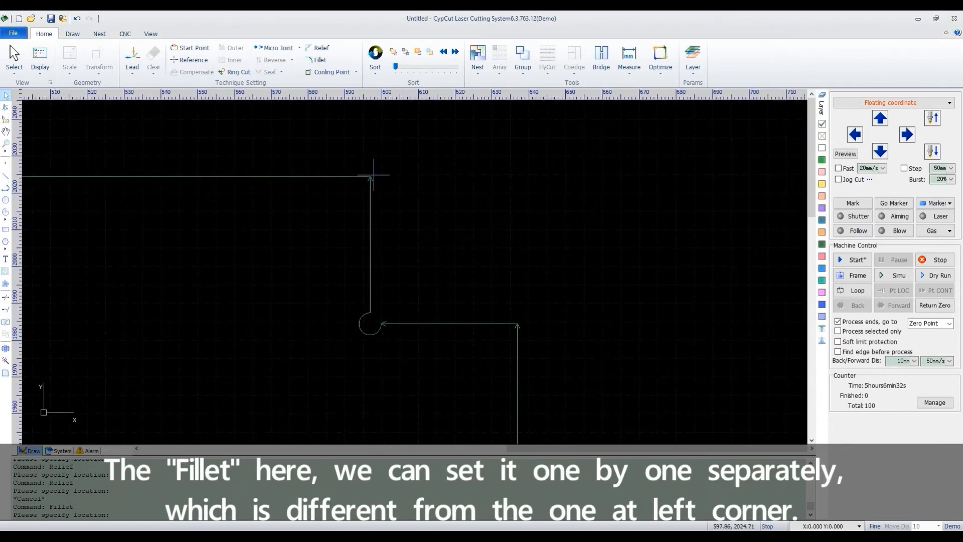
pyautogui.click(370, 183)
pyautogui.click(518, 324)
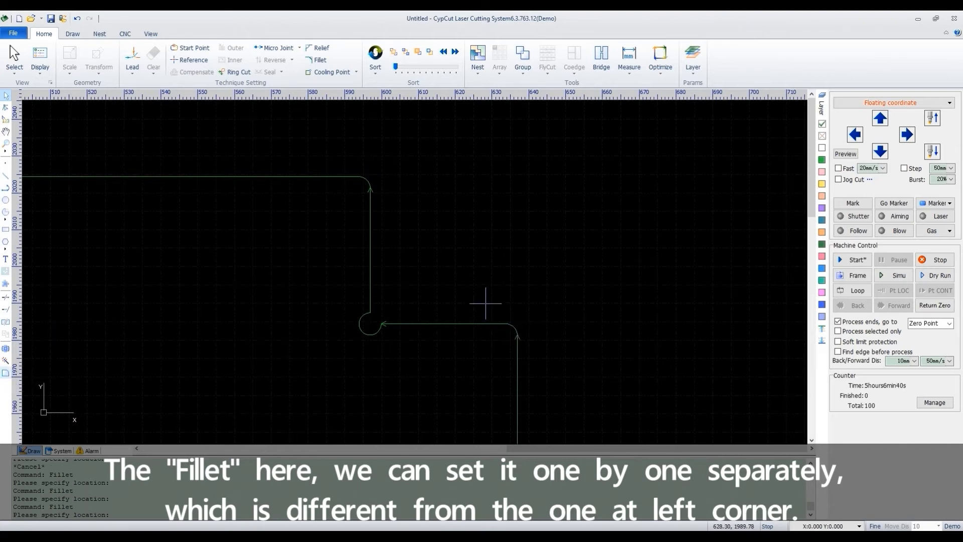
pyautogui.scroll(-4, 333, 209)
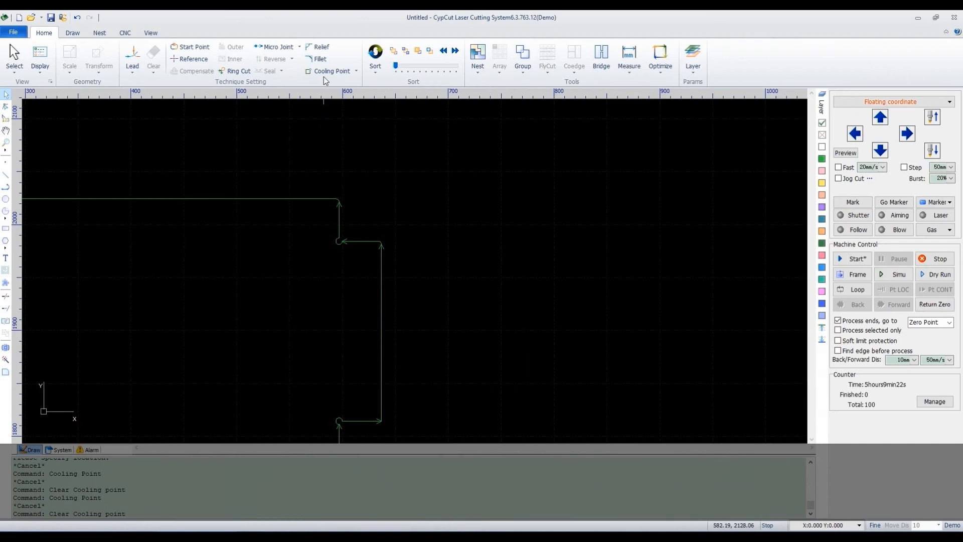
# - Place three cooling points by hand, one on the part's edge and two on its right edge
pyautogui.click(324, 70)
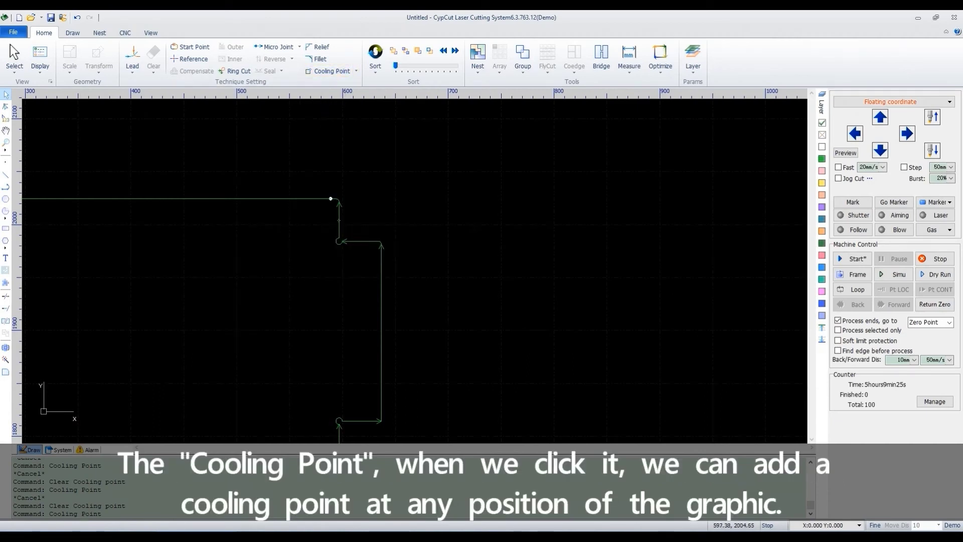
pyautogui.click(339, 221)
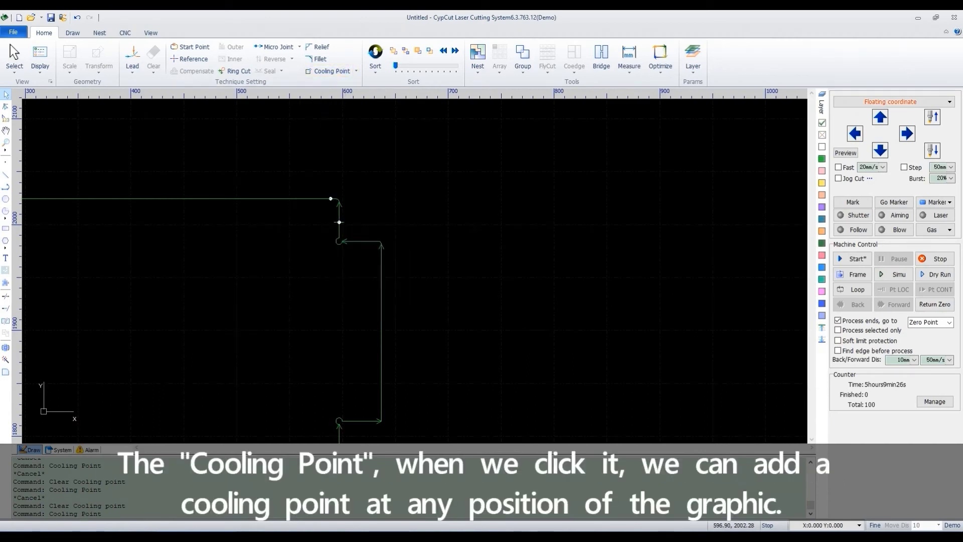
pyautogui.click(381, 276)
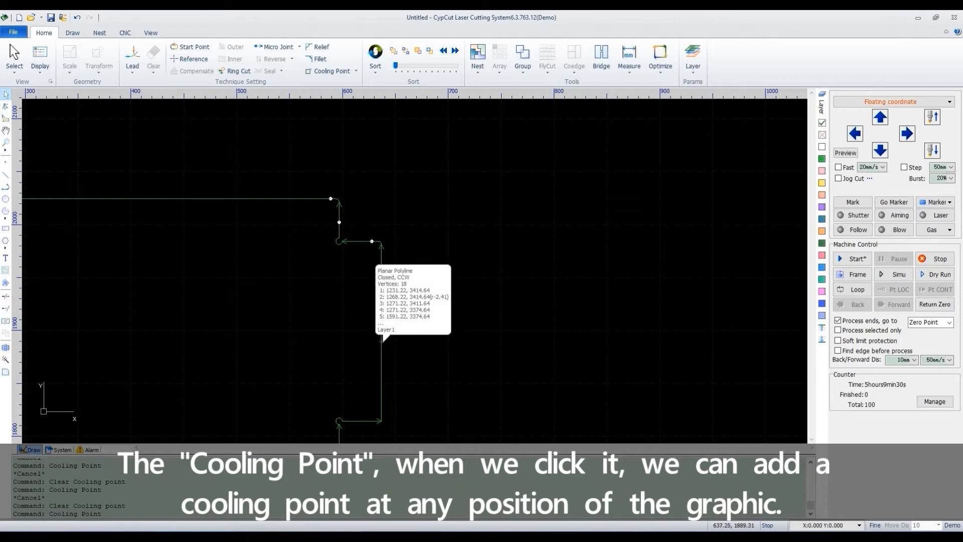
pyautogui.click(382, 342)
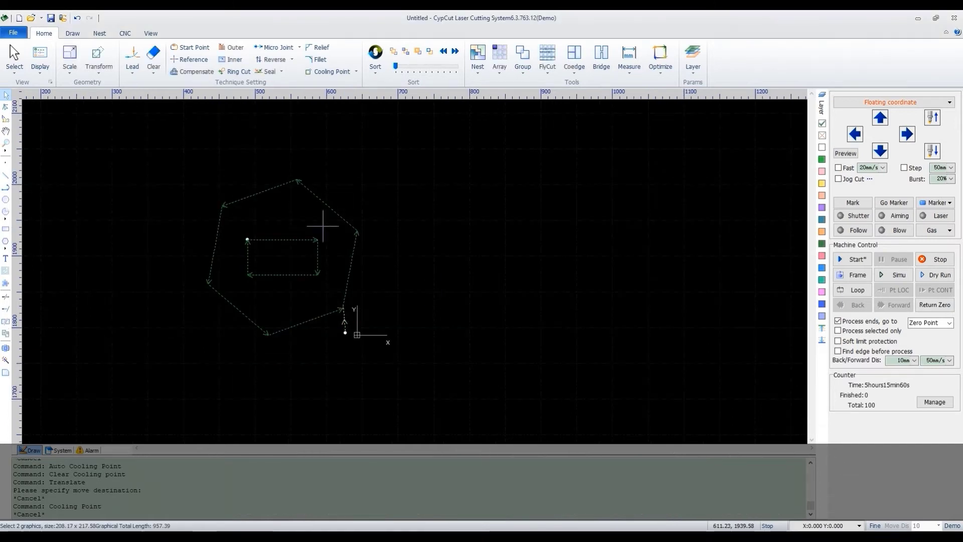
# - Auto-add cooling points with Max angle 90° and the Add at lead-in option toggled
pyautogui.click(357, 72)
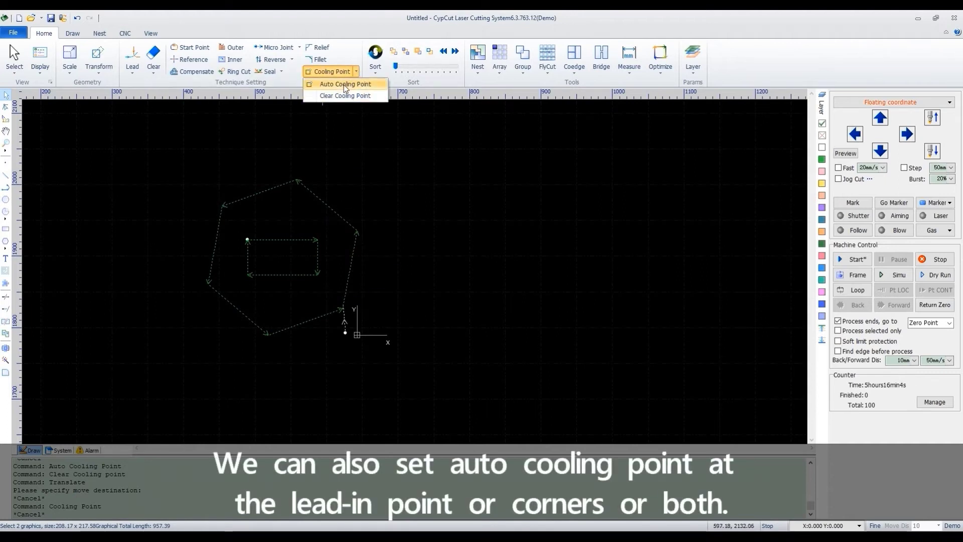
pyautogui.click(346, 86)
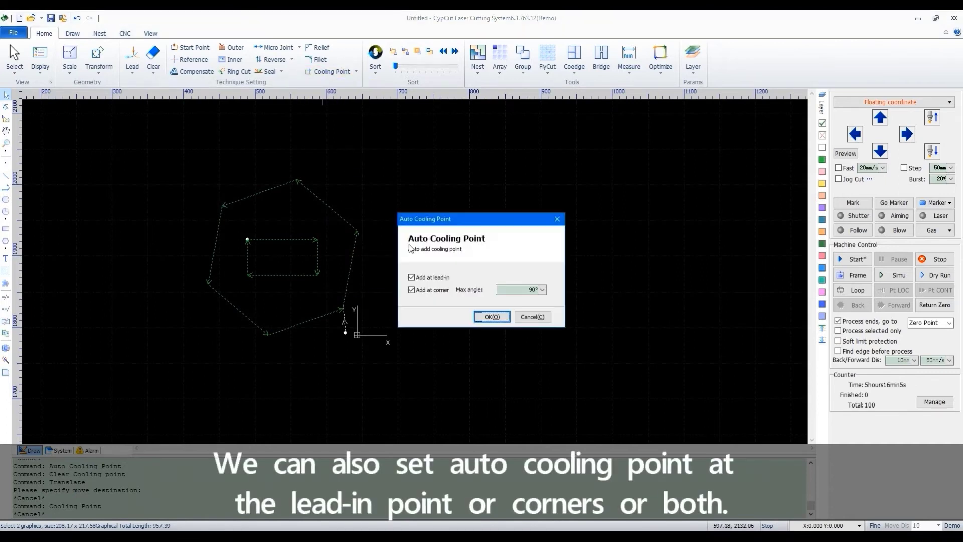
pyautogui.click(412, 277)
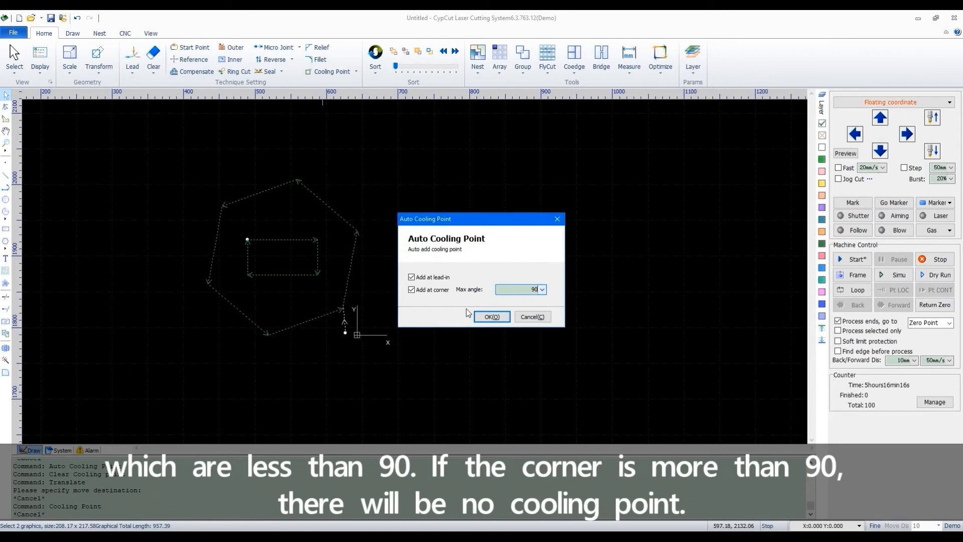
pyautogui.click(488, 317)
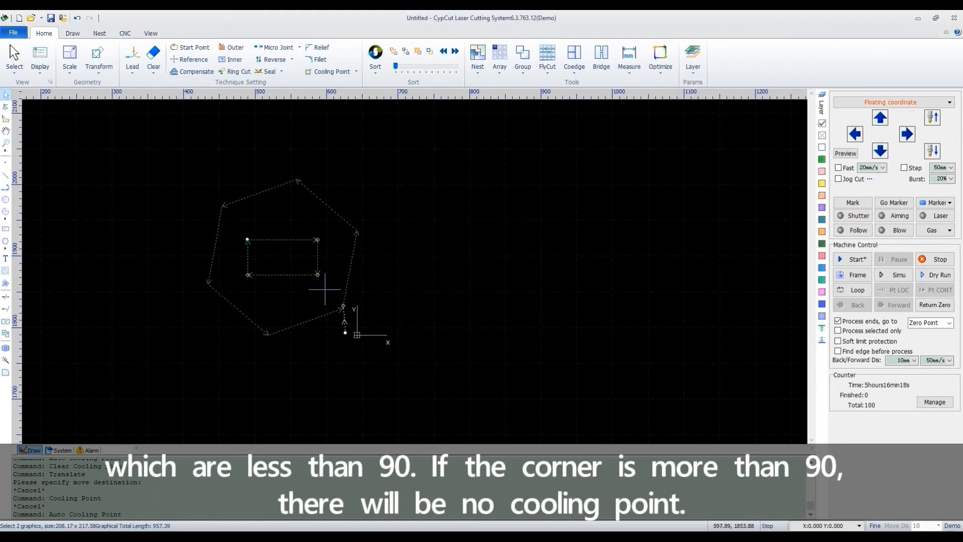
pyautogui.scroll(5, 325, 289)
pyautogui.scroll(4, 295, 260)
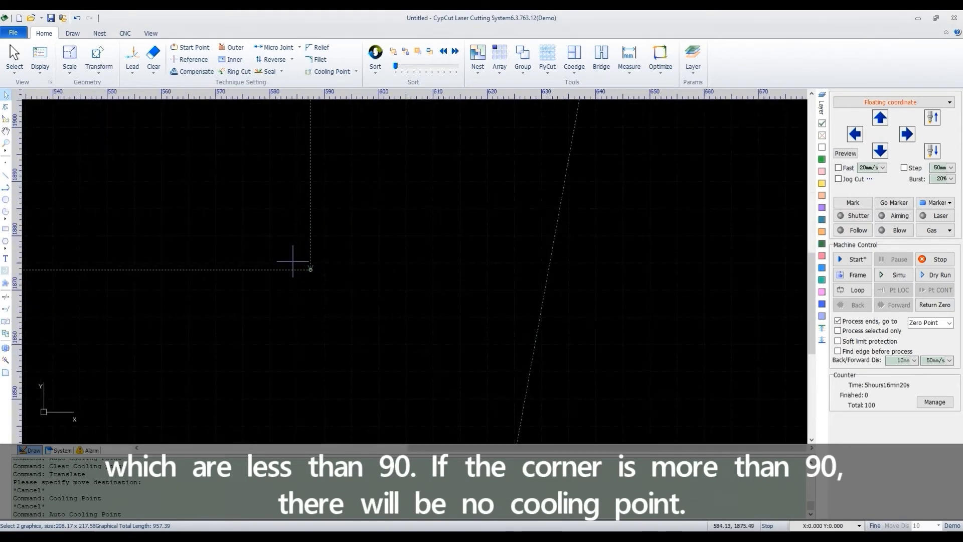
pyautogui.scroll(-4, 310, 260)
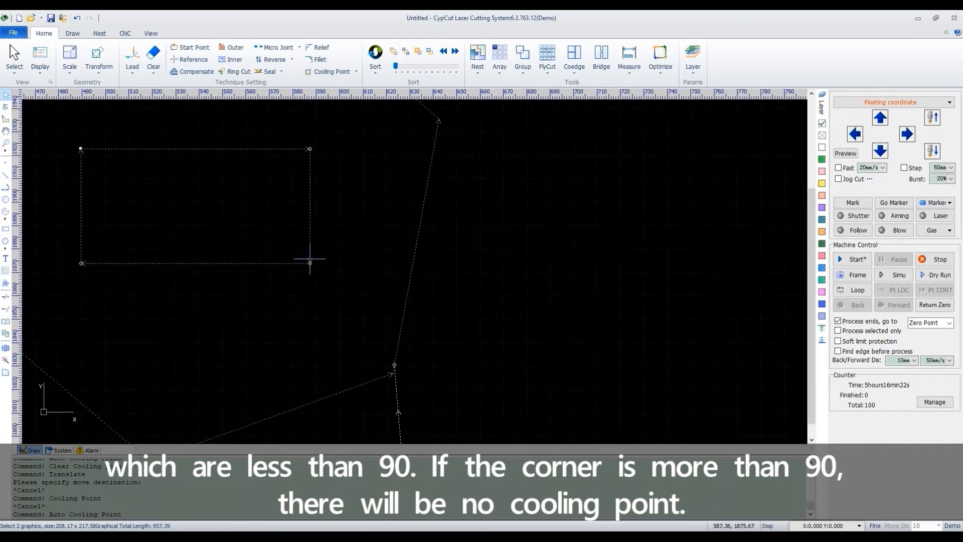
pyautogui.scroll(2, 311, 149)
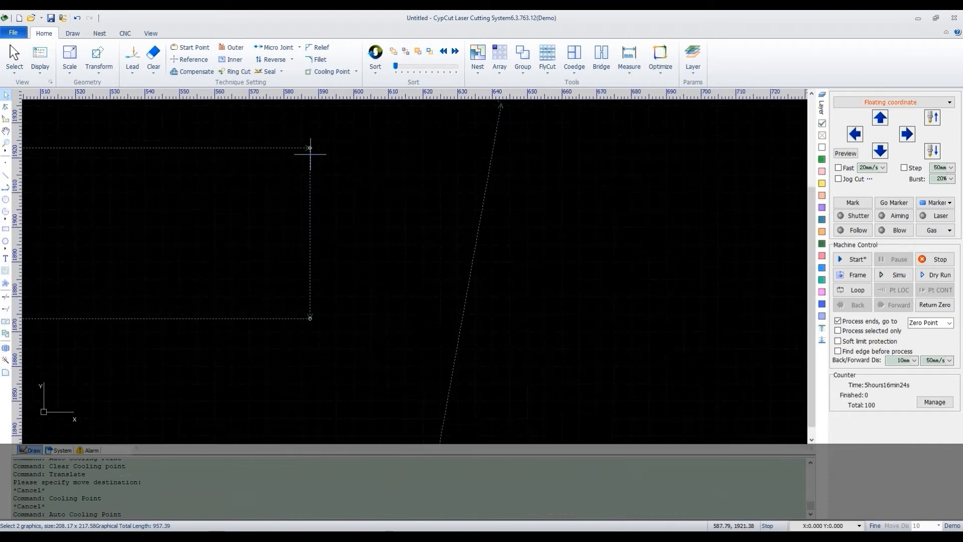
pyautogui.scroll(-3, 397, 129)
pyautogui.scroll(3, 371, 135)
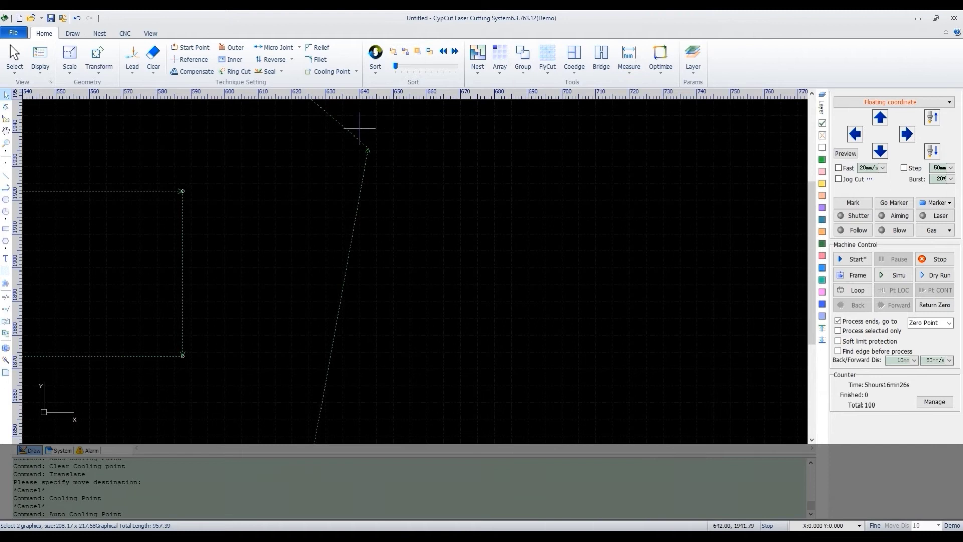
pyautogui.scroll(-4, 386, 161)
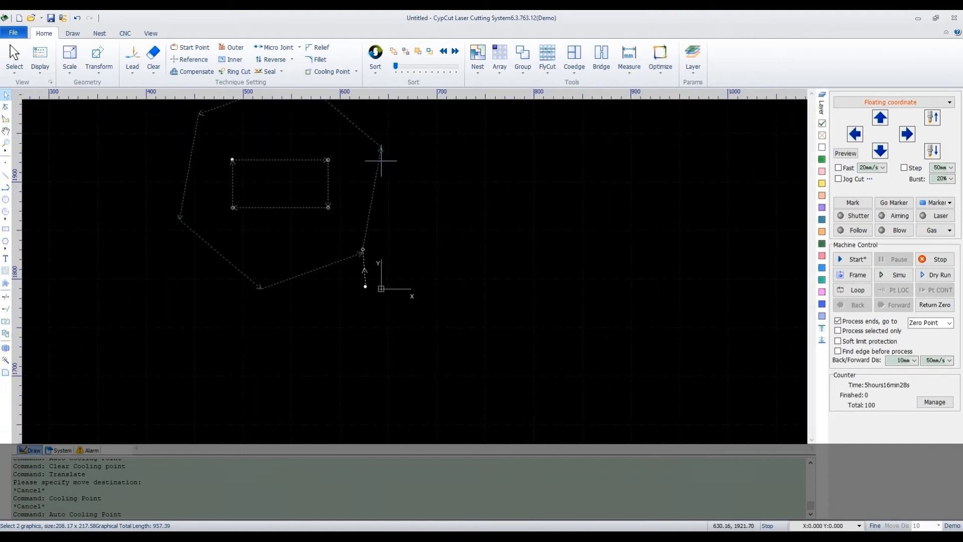
pyautogui.scroll(1, 382, 153)
pyautogui.scroll(2, 355, 280)
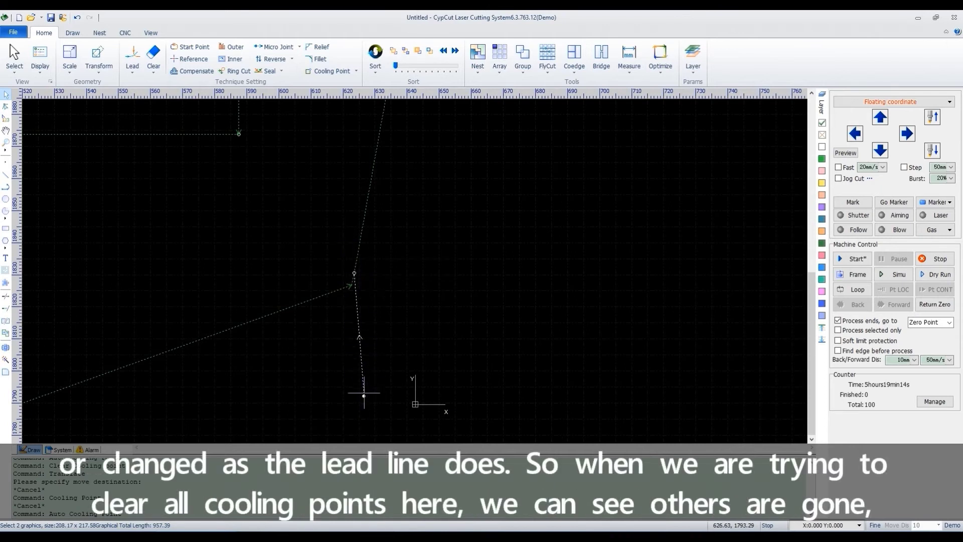
pyautogui.rightClick(361, 318)
# - Select the hexagon and rectangle and clear all their cooling points
pyautogui.click(441, 200)
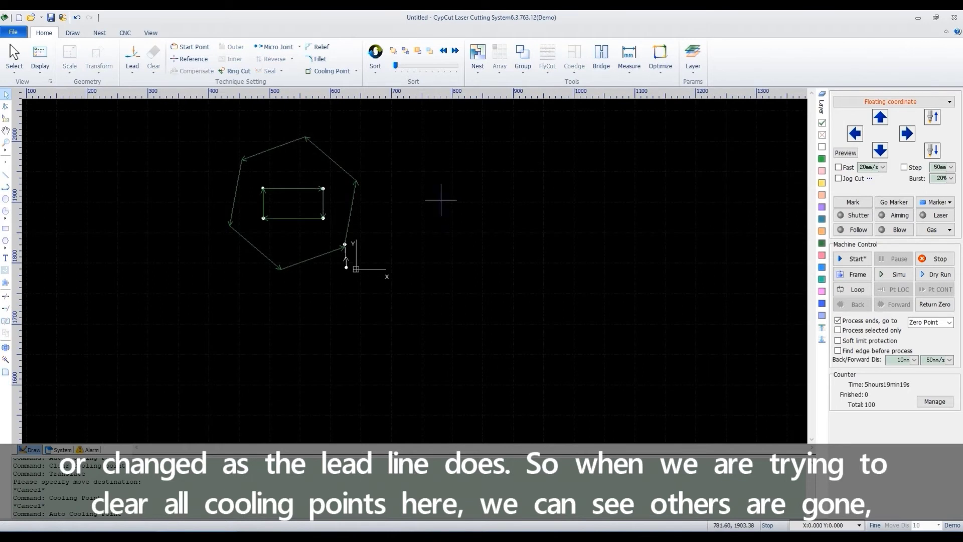
pyautogui.hotkey('ctrl', 'a')
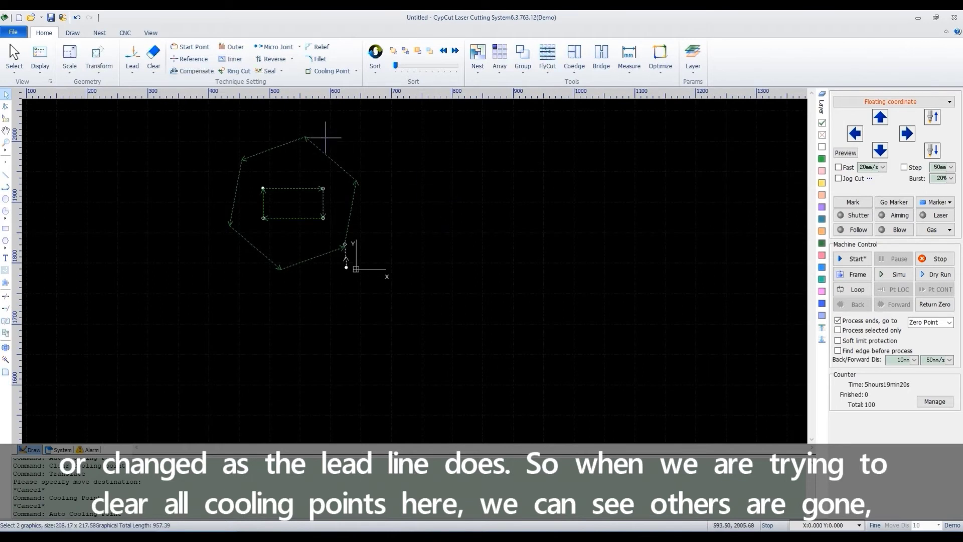
pyautogui.click(357, 71)
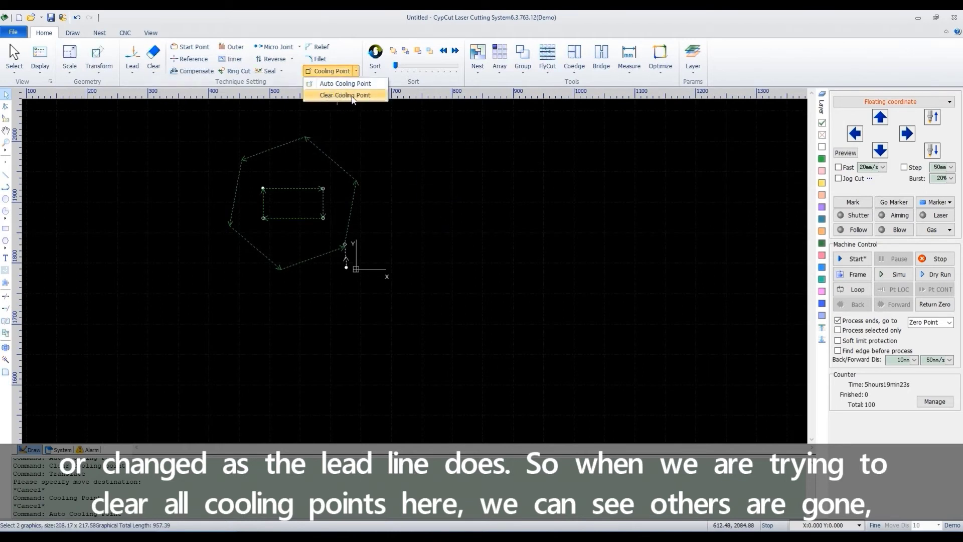
pyautogui.click(350, 95)
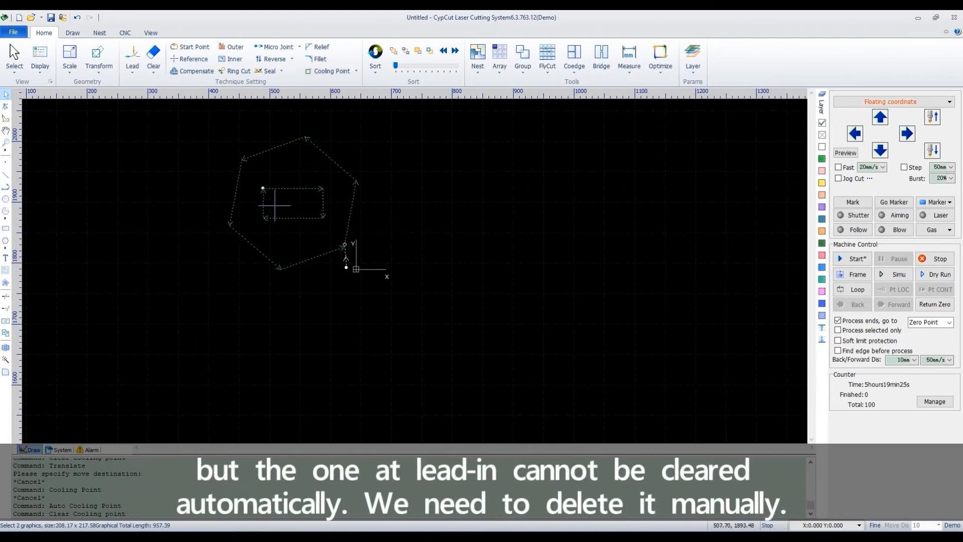
pyautogui.scroll(2, 301, 211)
pyautogui.scroll(3, 381, 282)
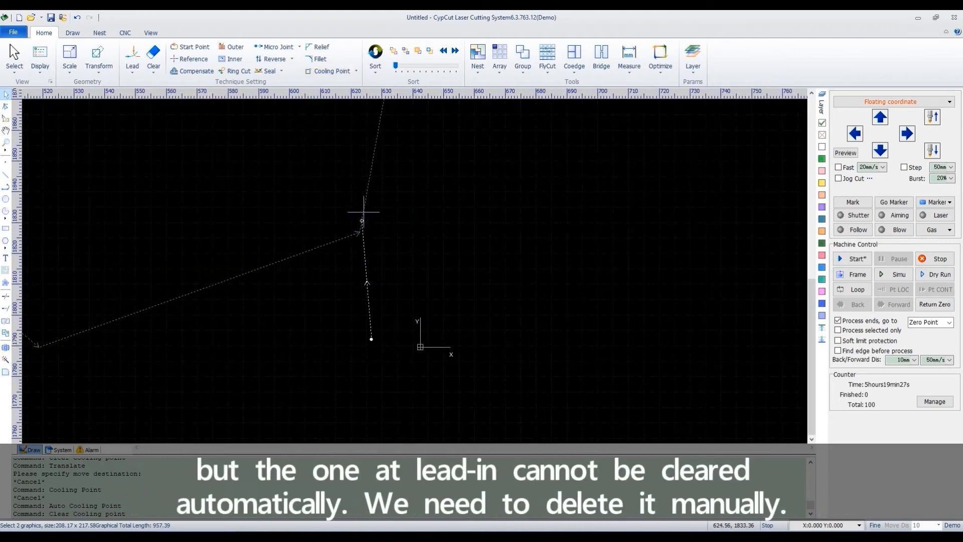
# - Switch to manual Cooling Point editing to remove the leftover lead-in cooling point
pyautogui.scroll(-2, 356, 211)
pyautogui.scroll(2, 346, 218)
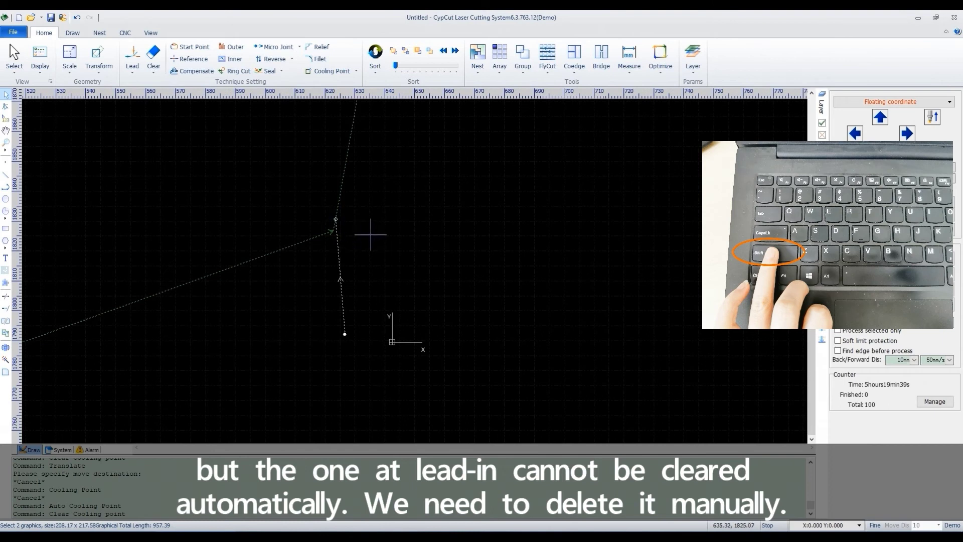
pyautogui.click(329, 70)
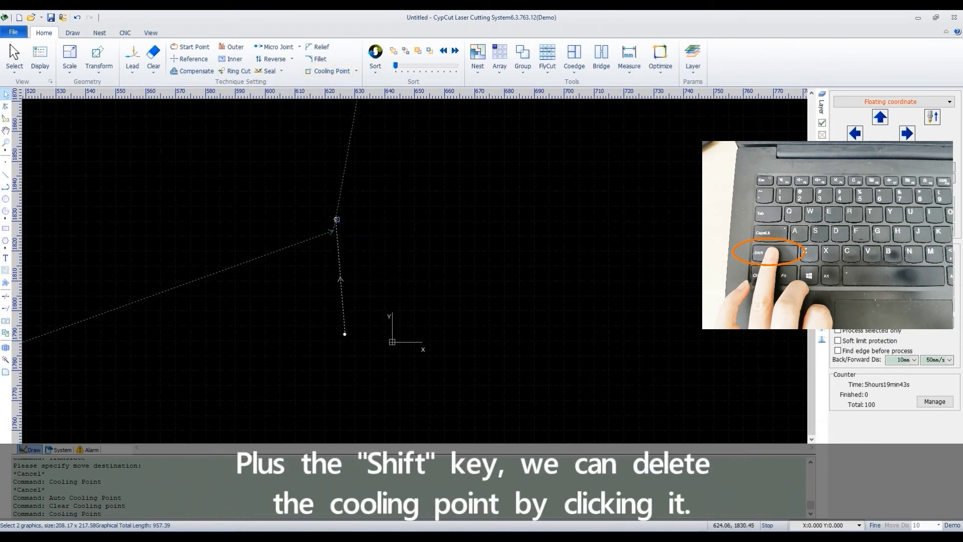
pyautogui.scroll(3, 335, 221)
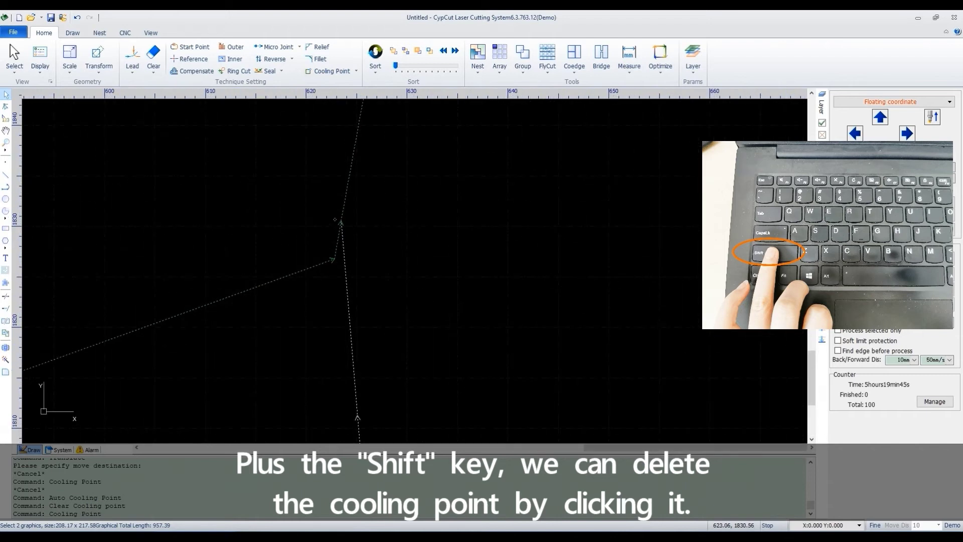
# - Add cooling points by hand at the rectangle's top-right and bottom-right corners
pyautogui.scroll(-6, 338, 223)
pyautogui.press('Escape')
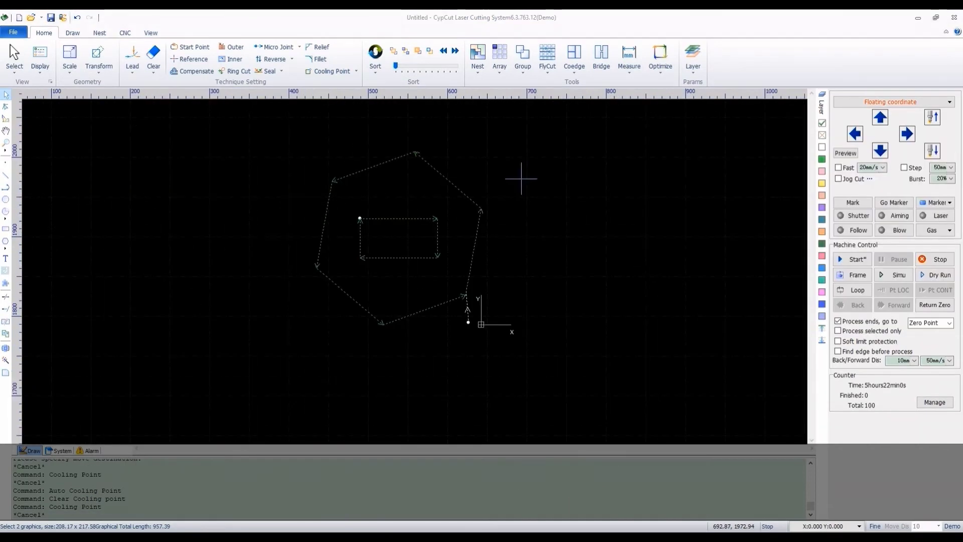
pyautogui.click(328, 71)
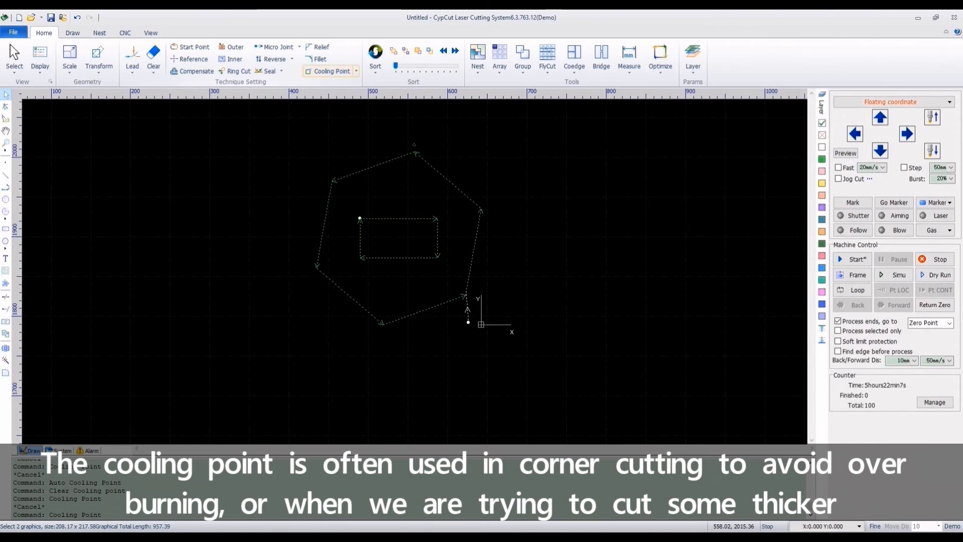
pyautogui.scroll(2, 422, 154)
pyautogui.scroll(2, 422, 155)
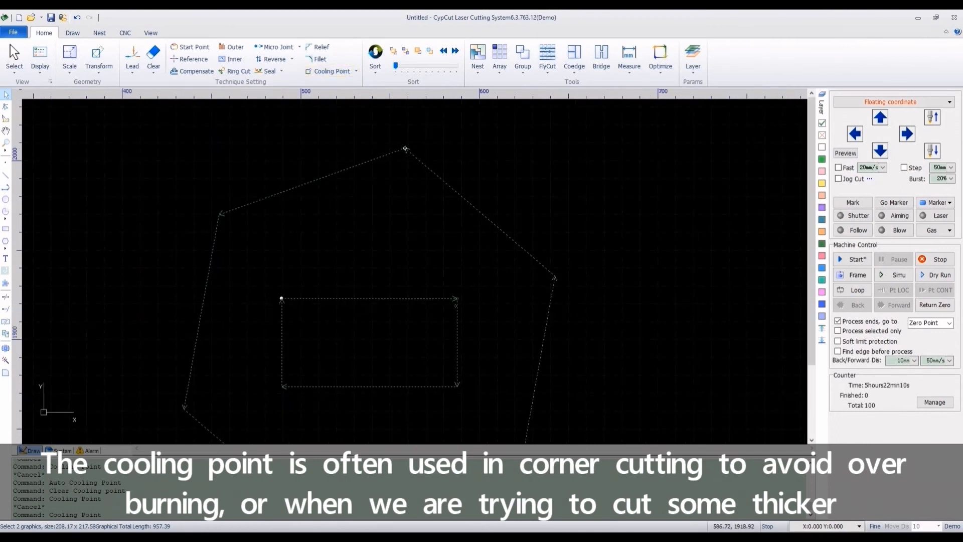
pyautogui.click(457, 299)
pyautogui.click(457, 386)
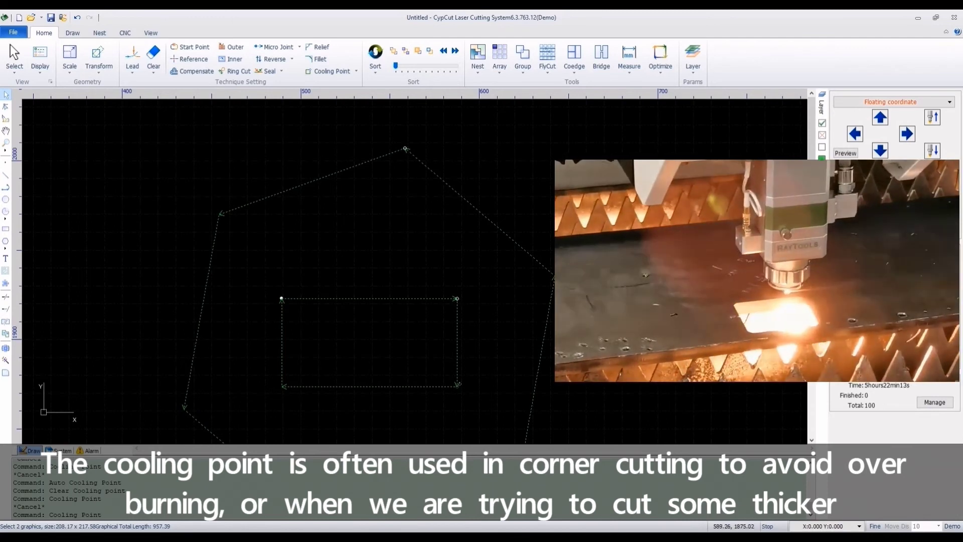
pyautogui.scroll(-4, 462, 339)
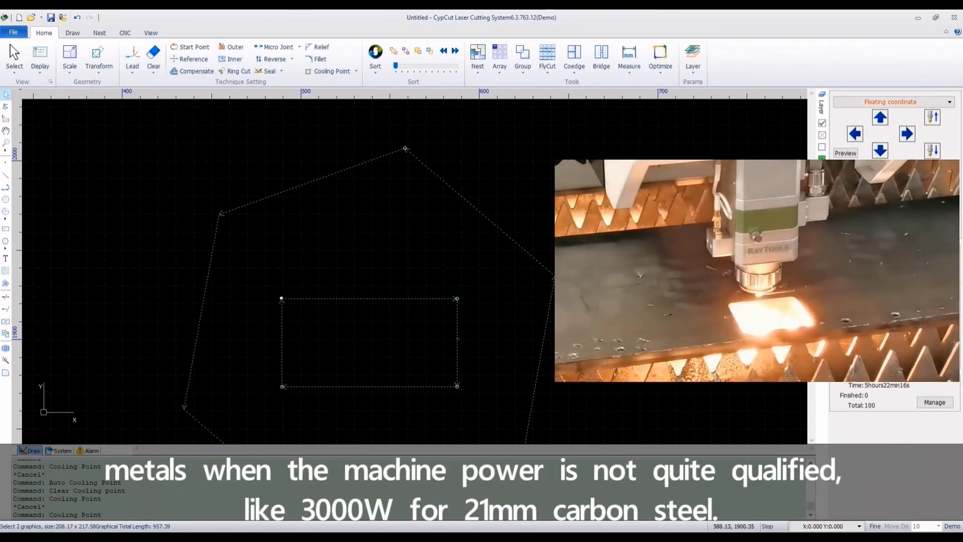
pyautogui.scroll(1, 496, 371)
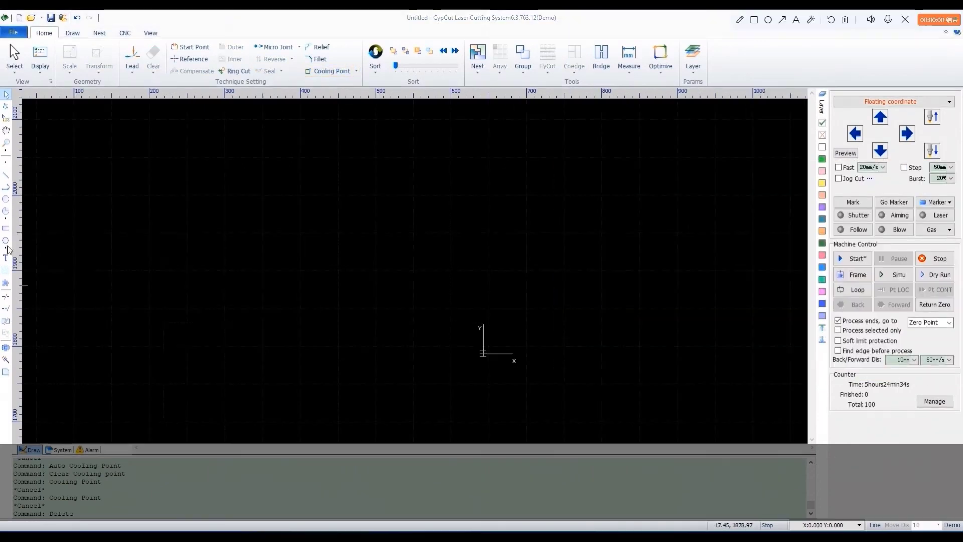
# - Draw a star on the canvas by setting its outer and inner vertices
pyautogui.click(5, 242)
pyautogui.click(38, 272)
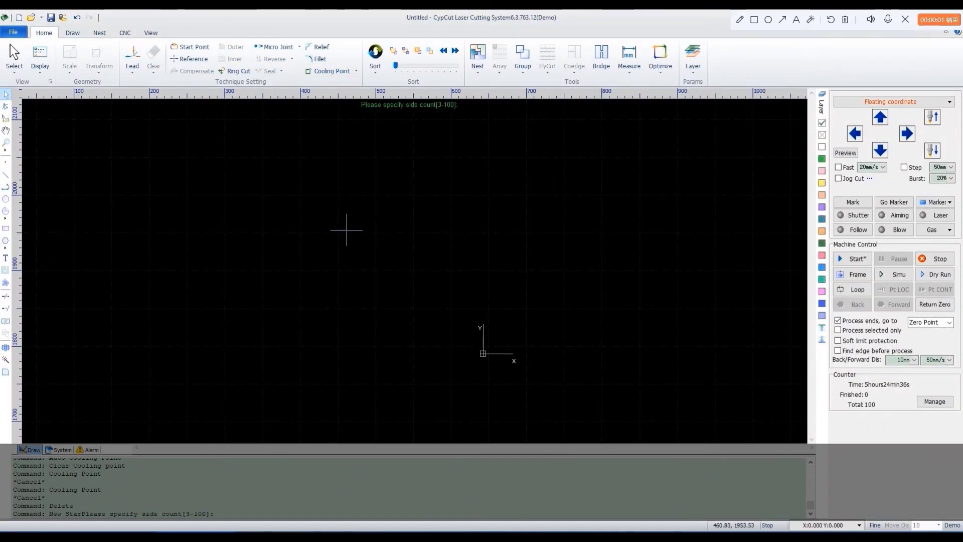
pyautogui.click(452, 349)
pyautogui.click(385, 209)
pyautogui.scroll(-2, 402, 200)
pyautogui.scroll(1, 392, 141)
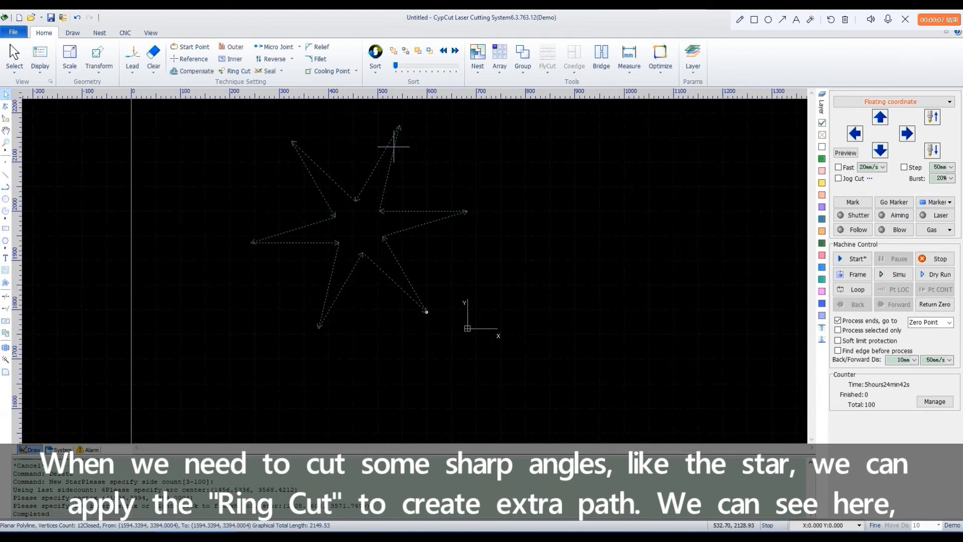
# - Apply Ring Cut loops to the star's sharp corners
pyautogui.click(239, 72)
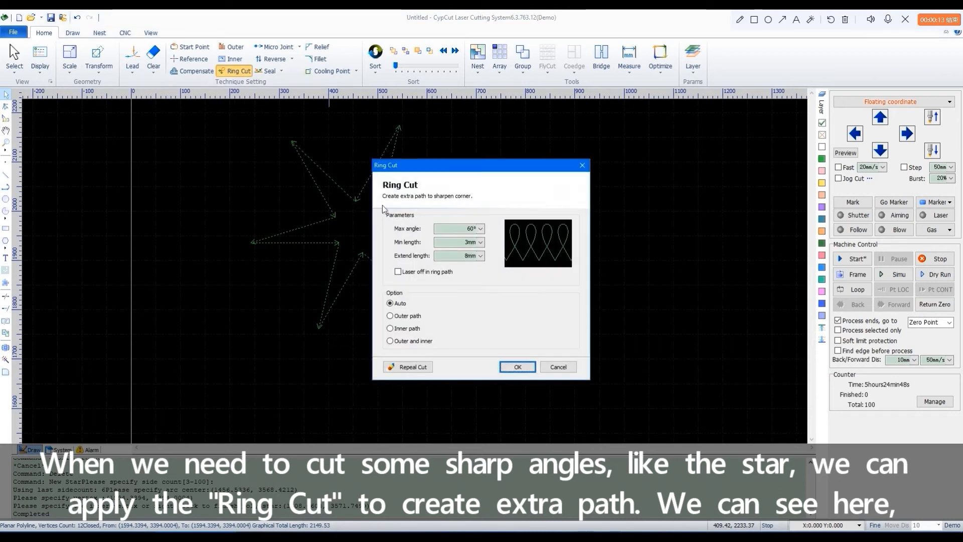
pyautogui.click(517, 367)
pyautogui.scroll(5, 441, 214)
pyautogui.scroll(8, 597, 388)
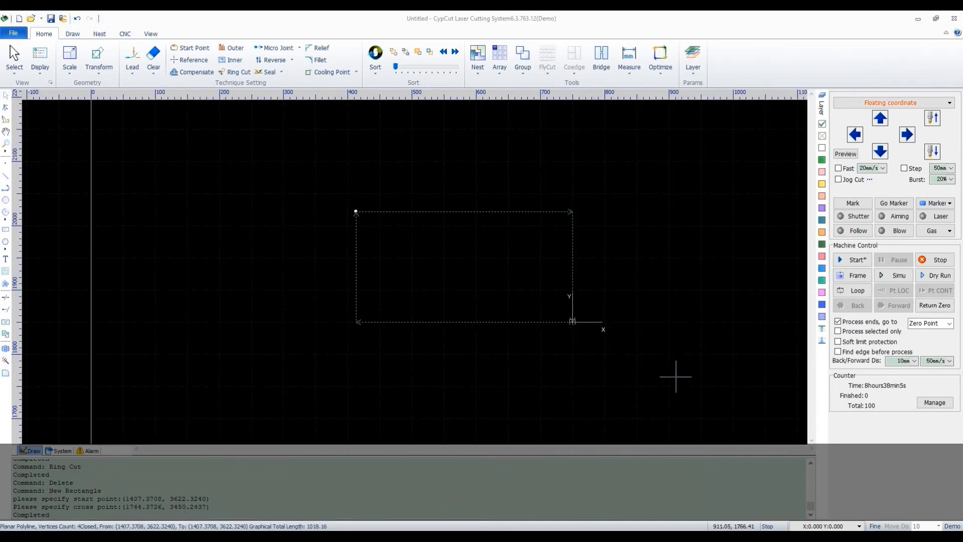
# - Set the rectangle's Zero Ref part zero to Bottom-Left
pyautogui.click(193, 61)
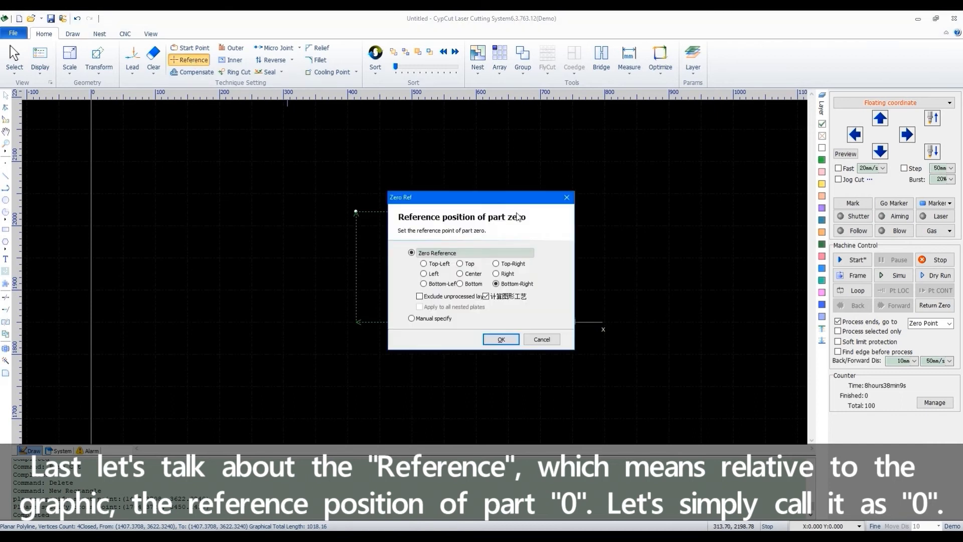
pyautogui.moveTo(506, 200); pyautogui.dragTo(791, 171)
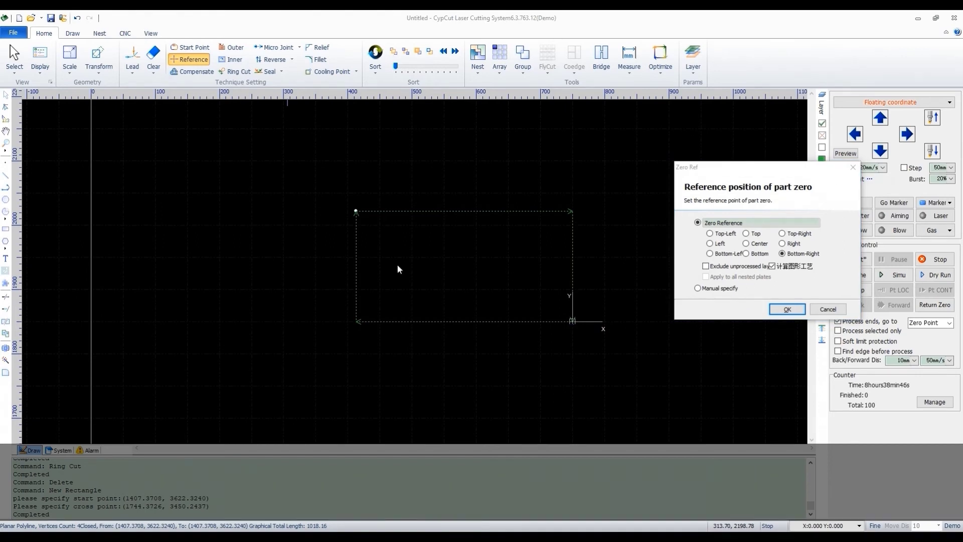
pyautogui.click(710, 253)
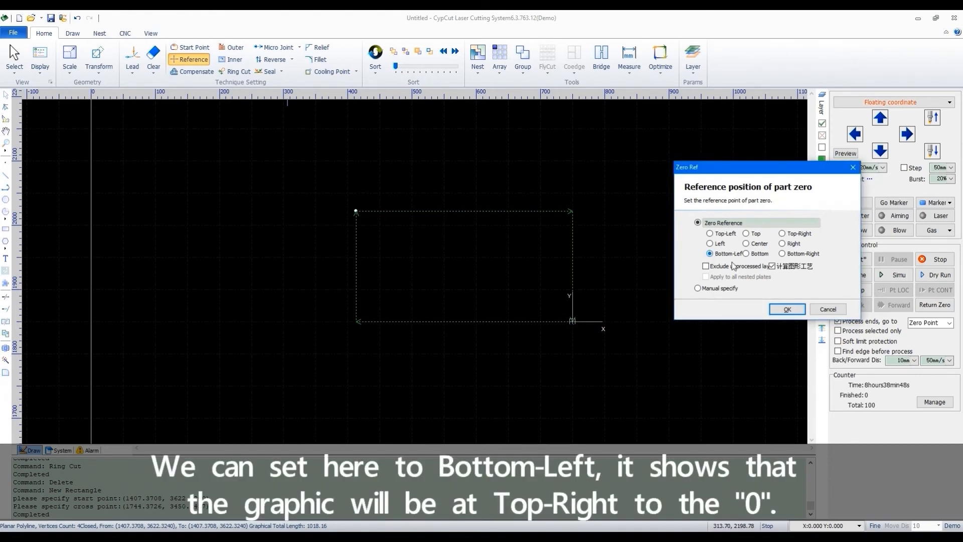
pyautogui.click(787, 309)
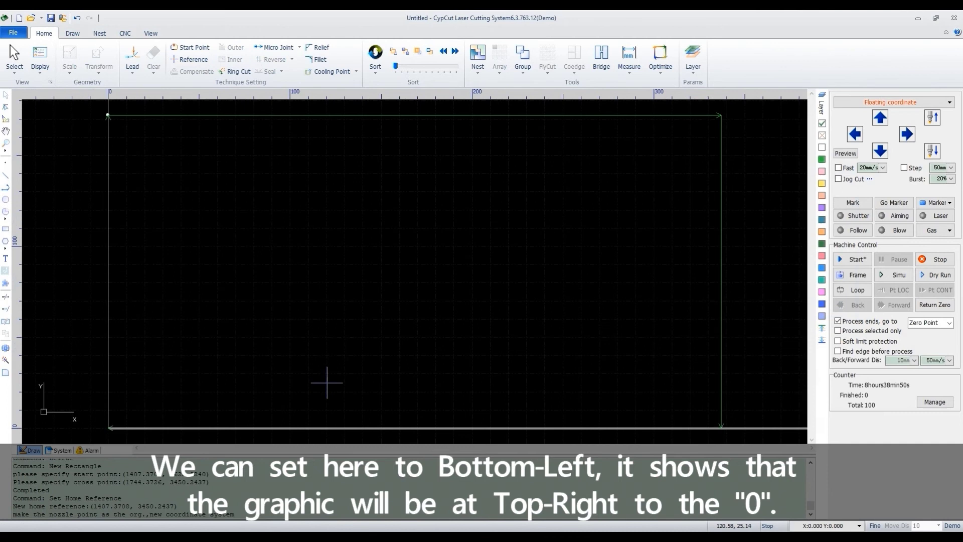
pyautogui.scroll(-3, 301, 391)
pyautogui.scroll(3, 217, 415)
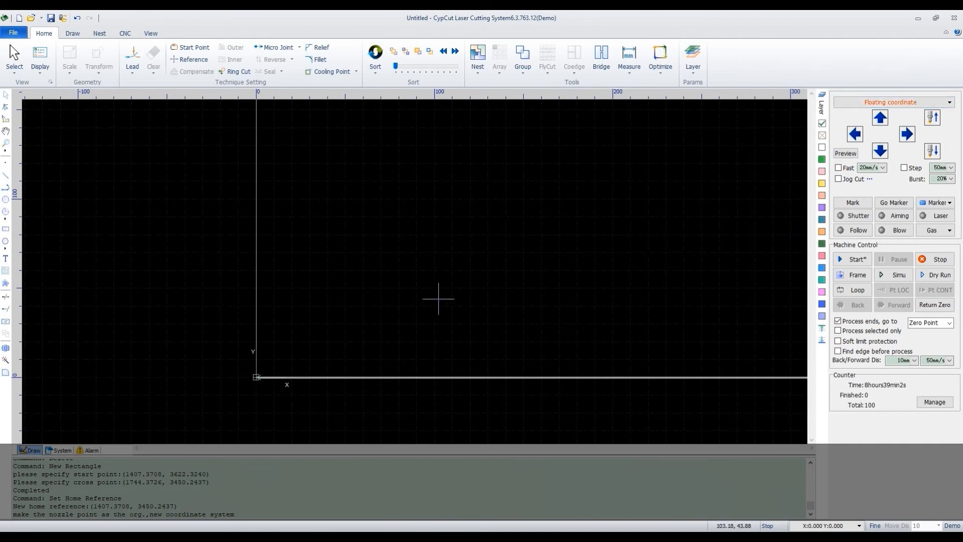
# - Select the rectangle and confirm Bottom-Right as its Zero Ref corner in Reference
pyautogui.scroll(-3, 257, 376)
pyautogui.click(258, 266)
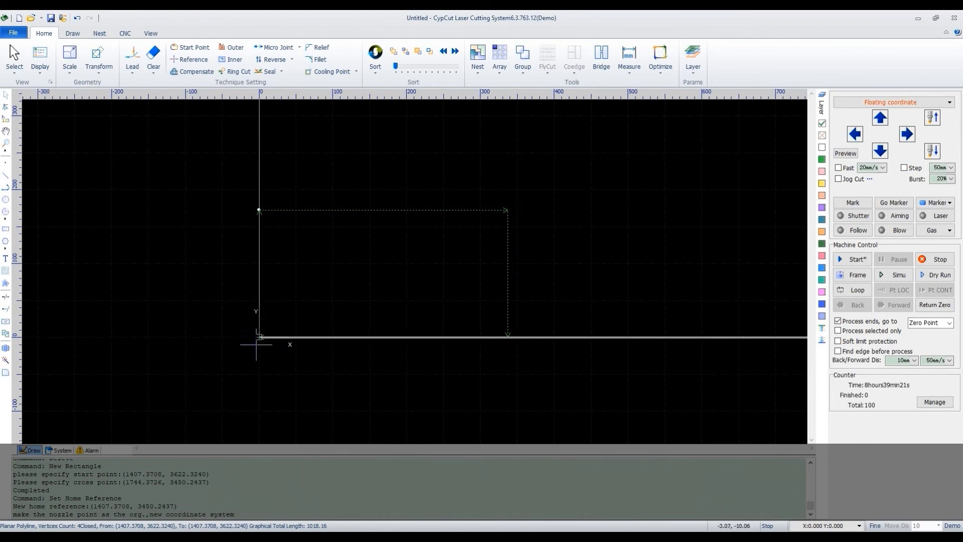
pyautogui.click(190, 59)
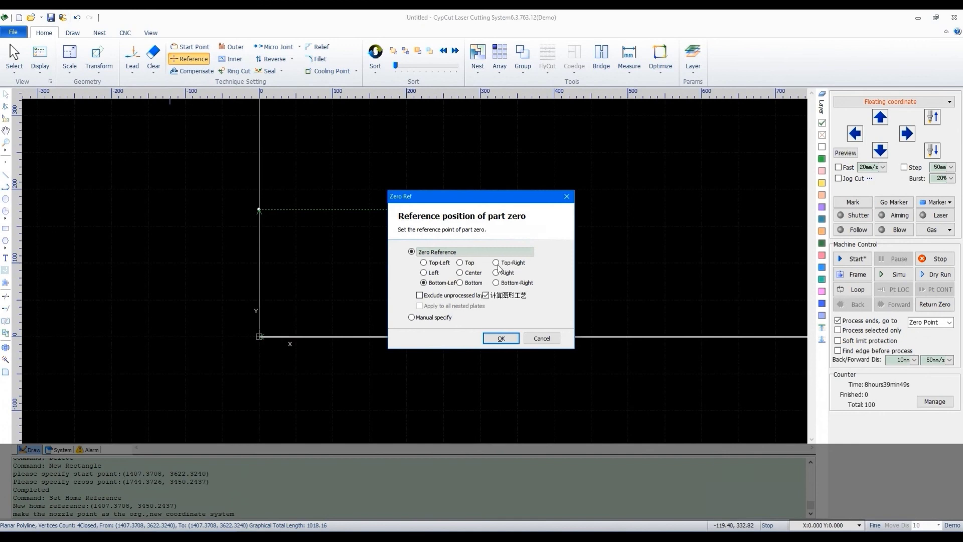
pyautogui.click(501, 338)
pyautogui.scroll(-2, 602, 326)
pyautogui.scroll(-1, 662, 347)
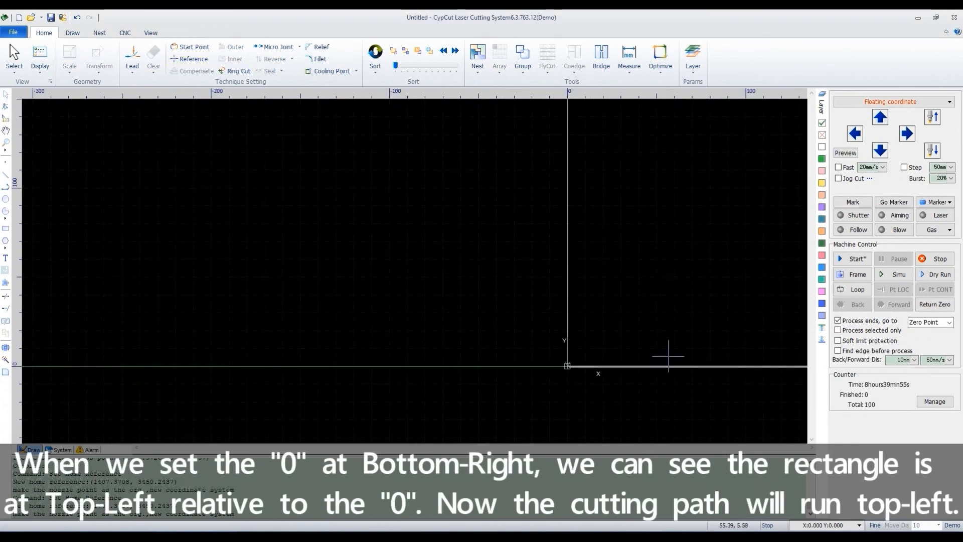
pyautogui.scroll(-1, 571, 364)
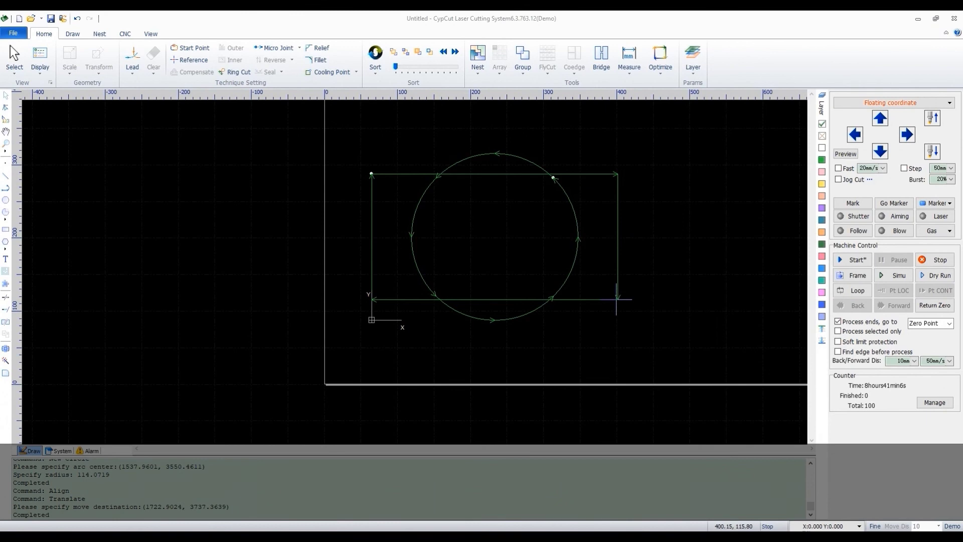
# - Move the rectangle to the white background layer and reselect it
pyautogui.click(619, 295)
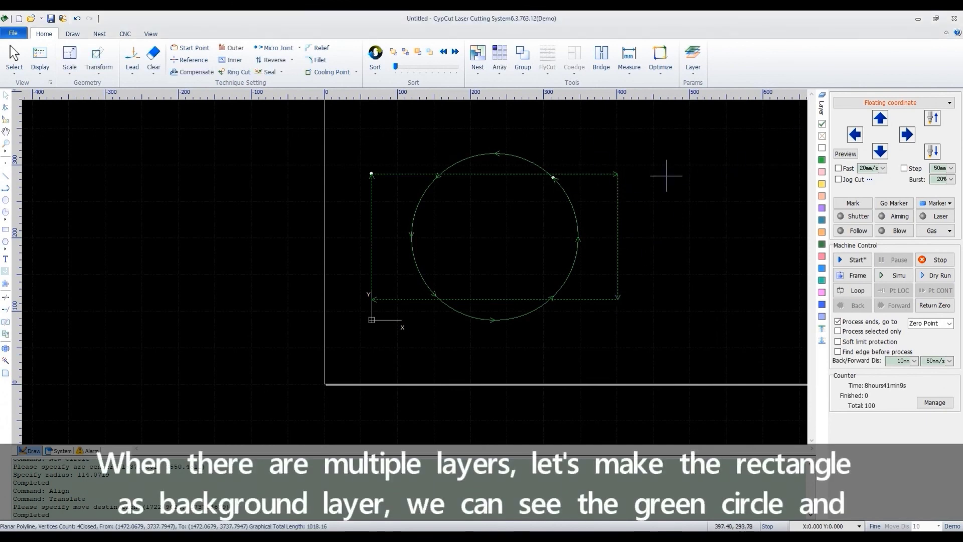
pyautogui.click(823, 148)
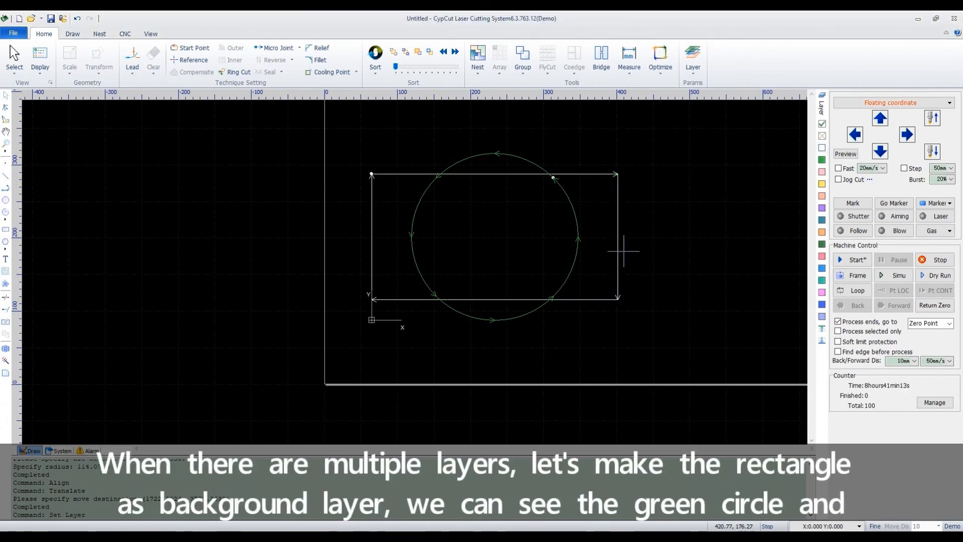
pyautogui.click(590, 241)
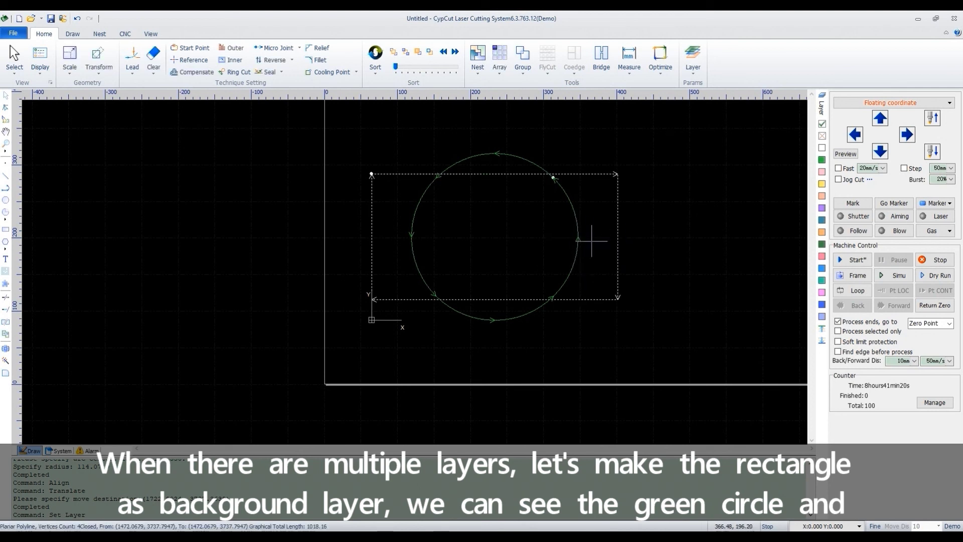
# - Apply bottom-left part zero with Exclude unprocessed layer ticked, then again with it unticked
pyautogui.click(188, 61)
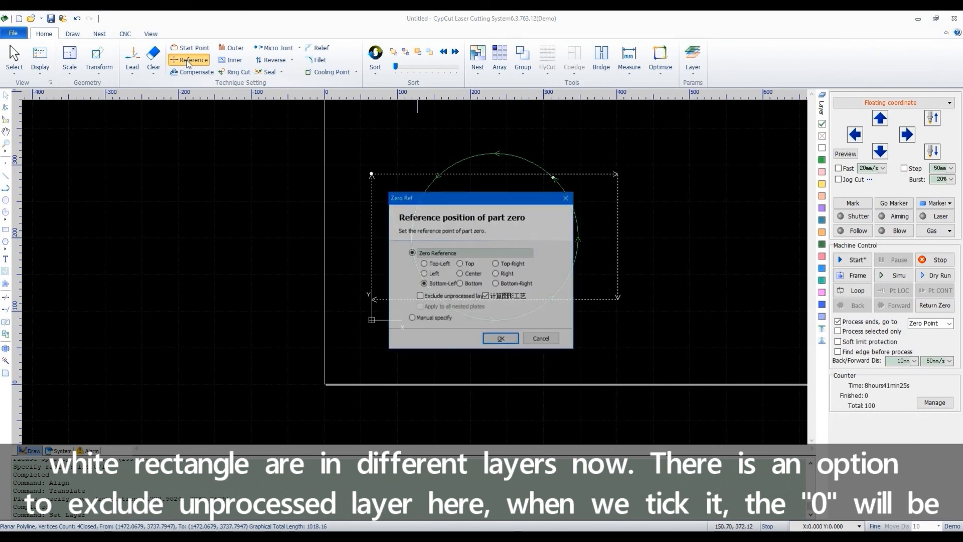
pyautogui.click(420, 296)
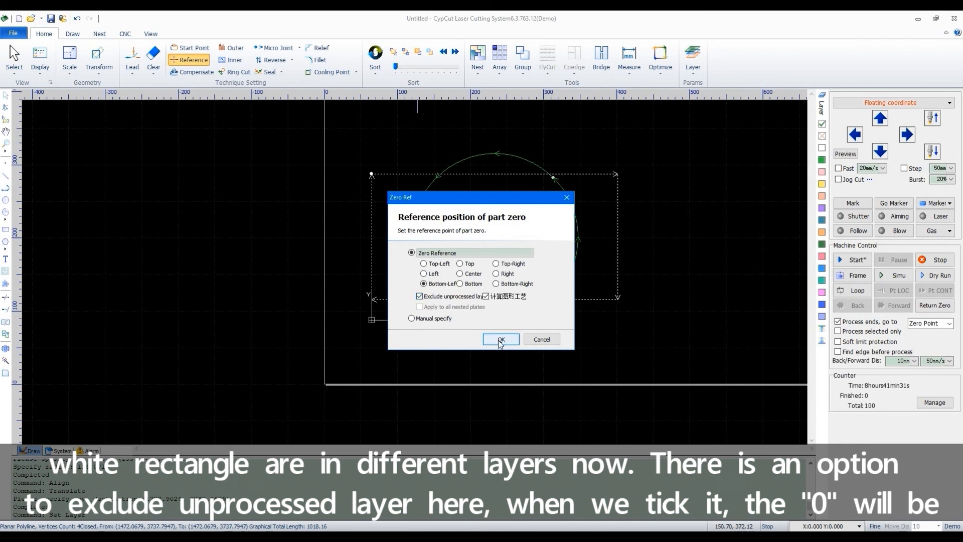
pyautogui.click(502, 340)
pyautogui.scroll(-2, 725, 291)
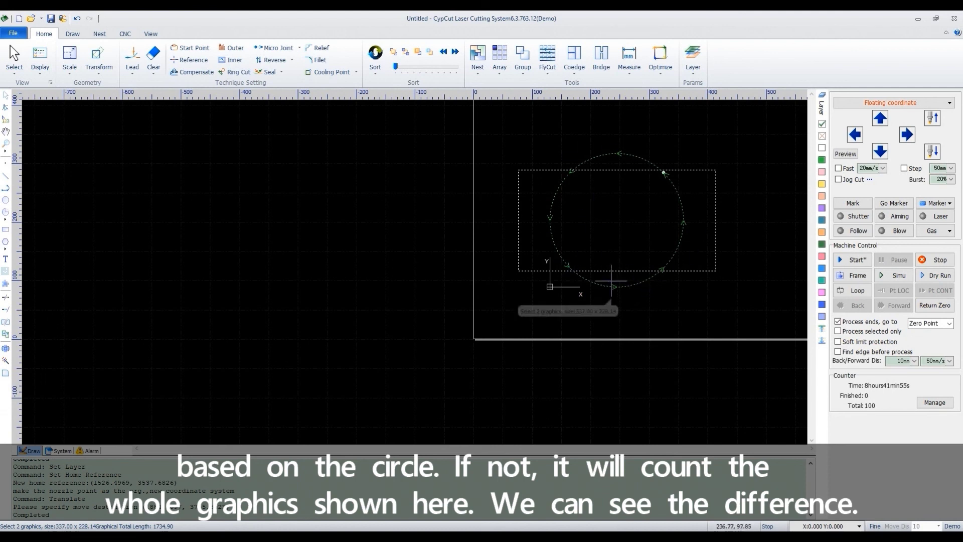
pyautogui.click(192, 61)
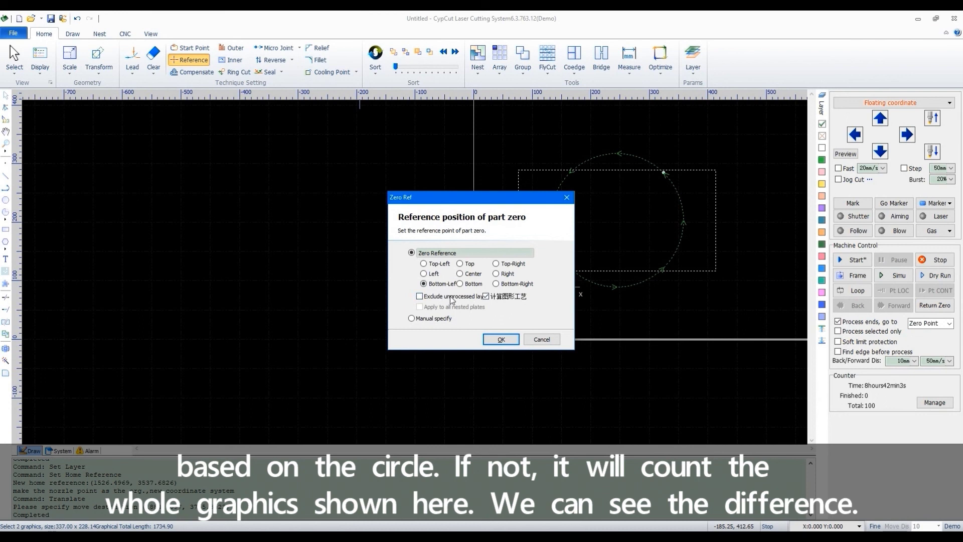
pyautogui.click(501, 339)
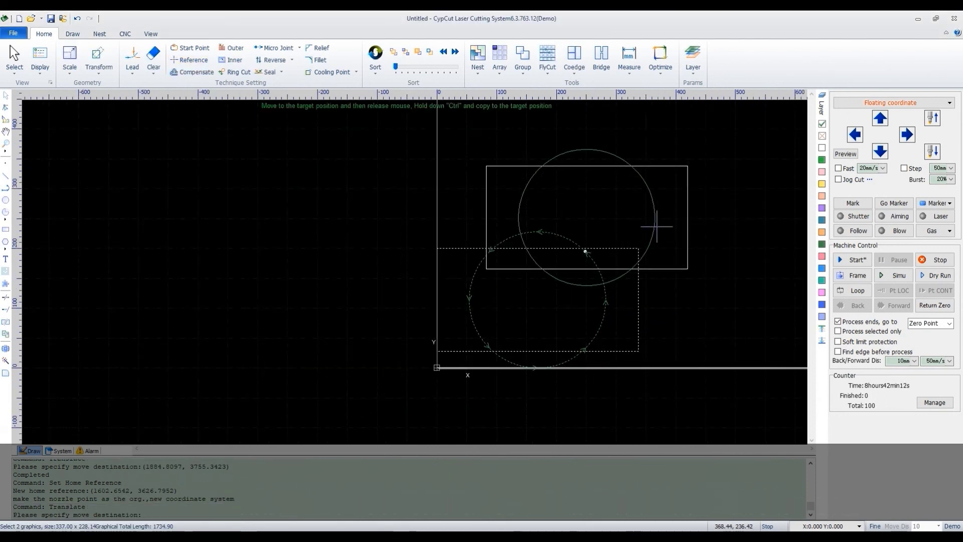
# - Use Reference's Manual specify option and pick a canvas point below-right of the circle and rectangle
pyautogui.scroll(3, 526, 301)
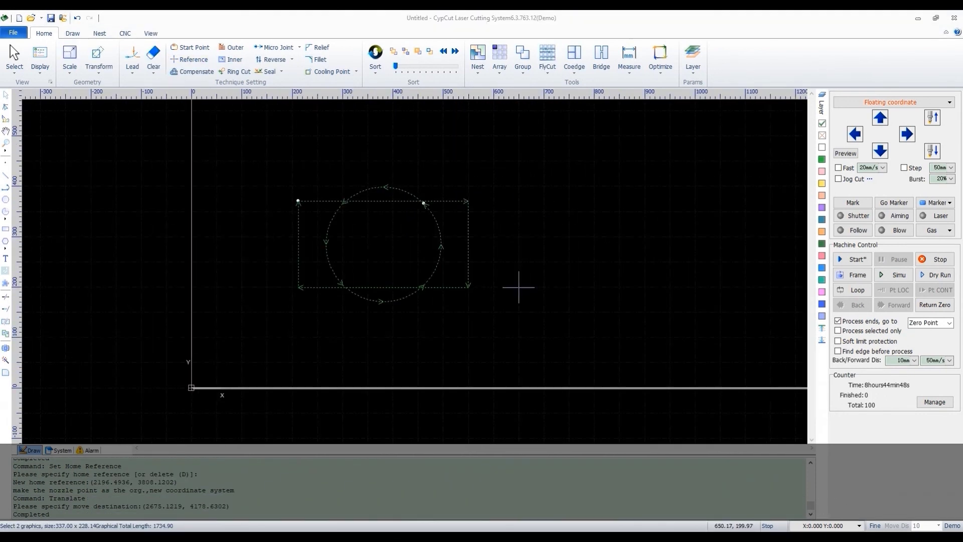
pyautogui.click(173, 61)
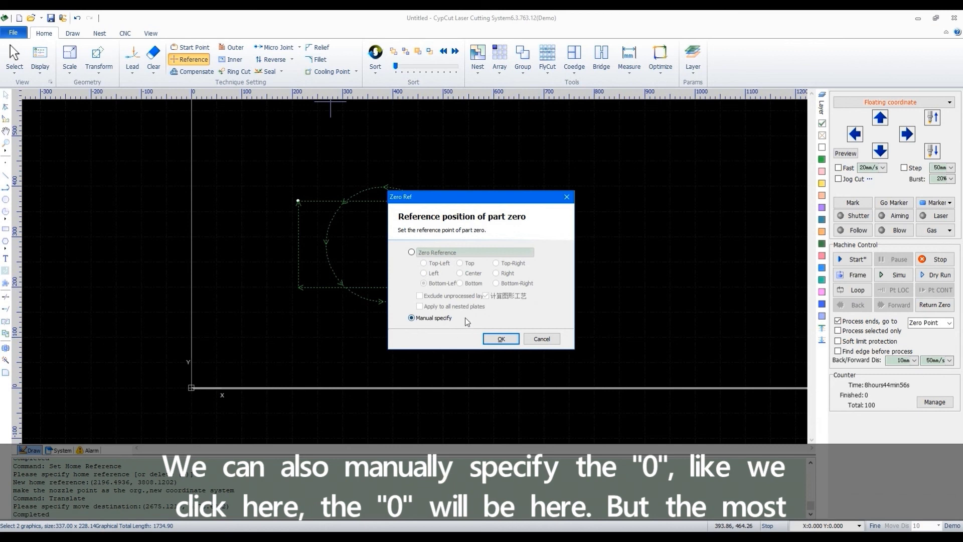
pyautogui.click(501, 339)
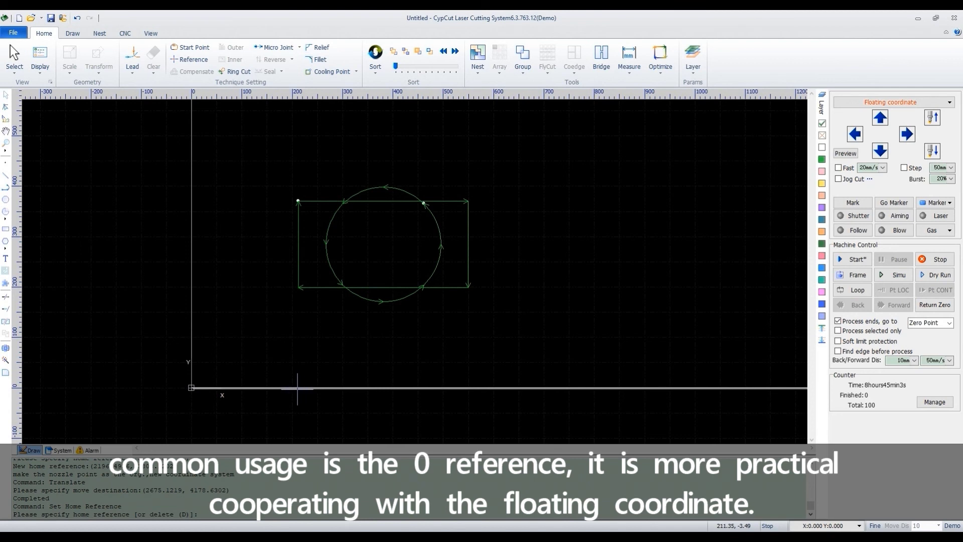
pyautogui.click(507, 387)
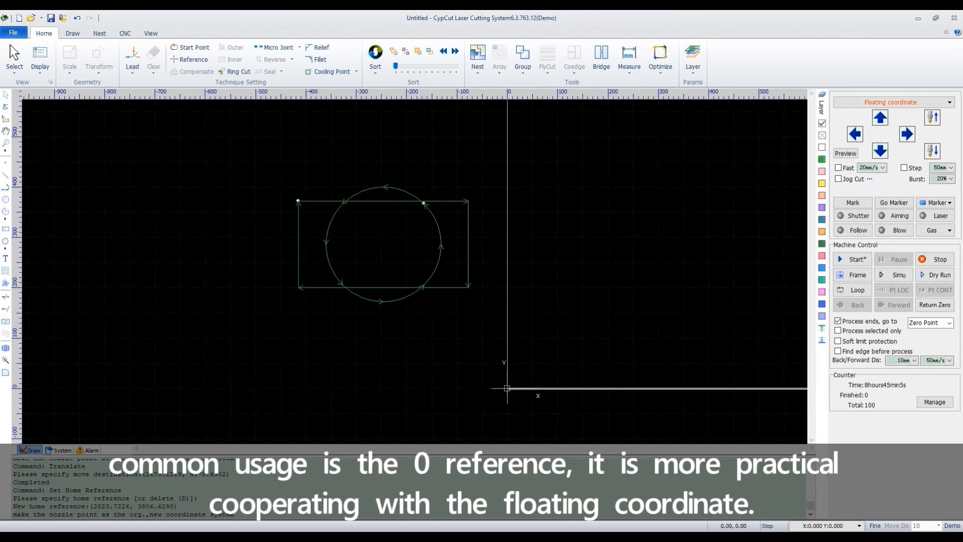